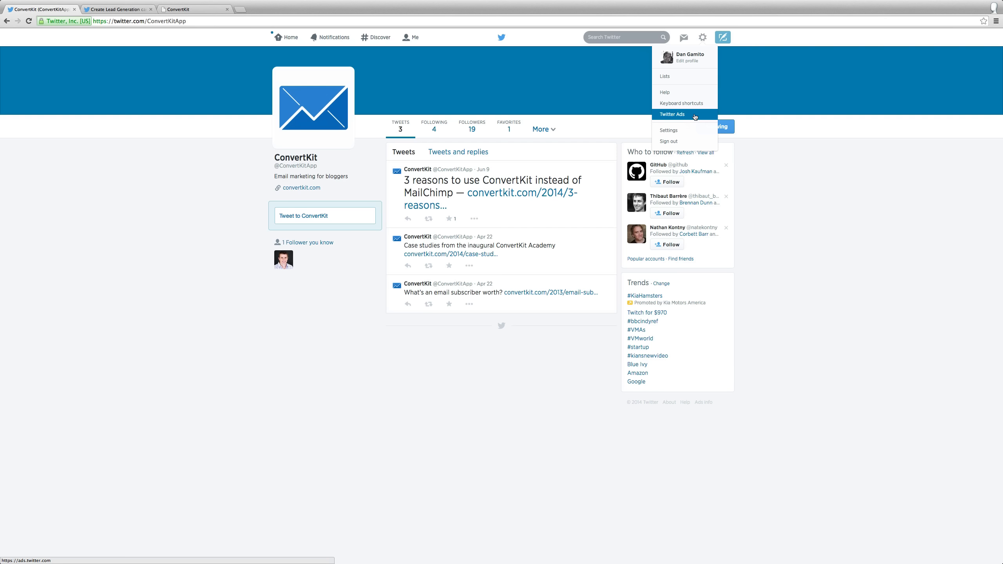
Go to the Cards manager in Twitter Ads and start a new Lead Generation card.
left_click(695, 115)
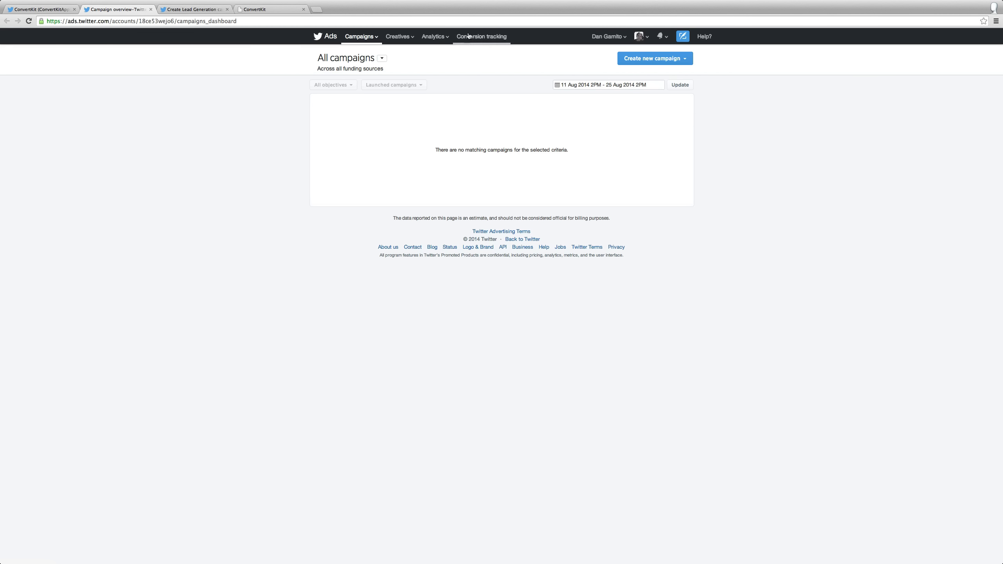
left_click(400, 37)
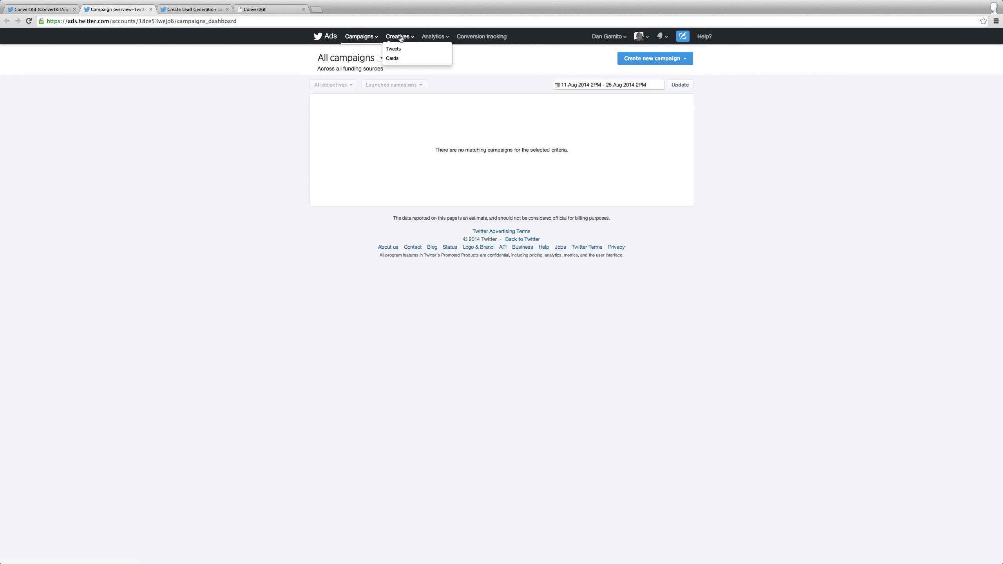
left_click(400, 58)
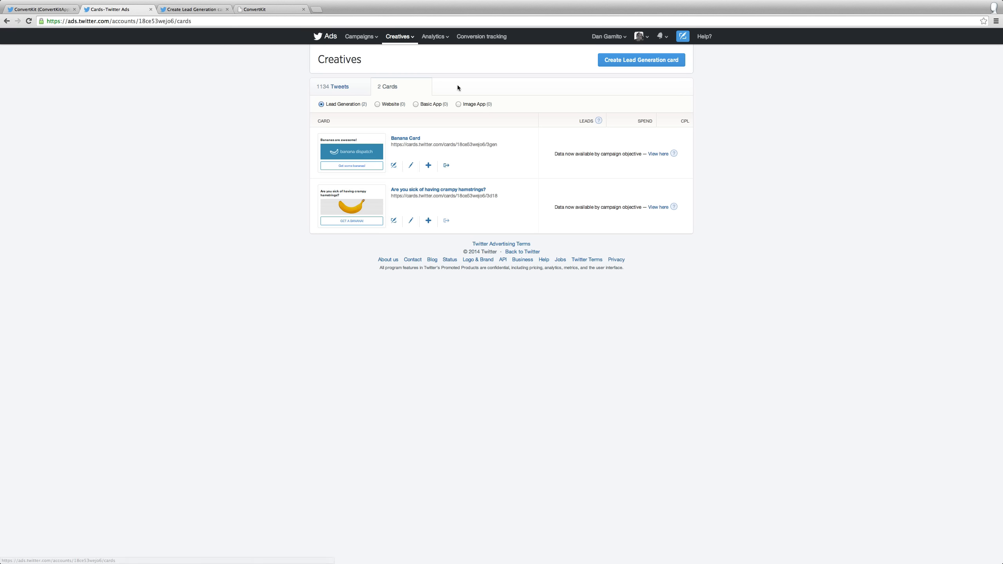
left_click(656, 65)
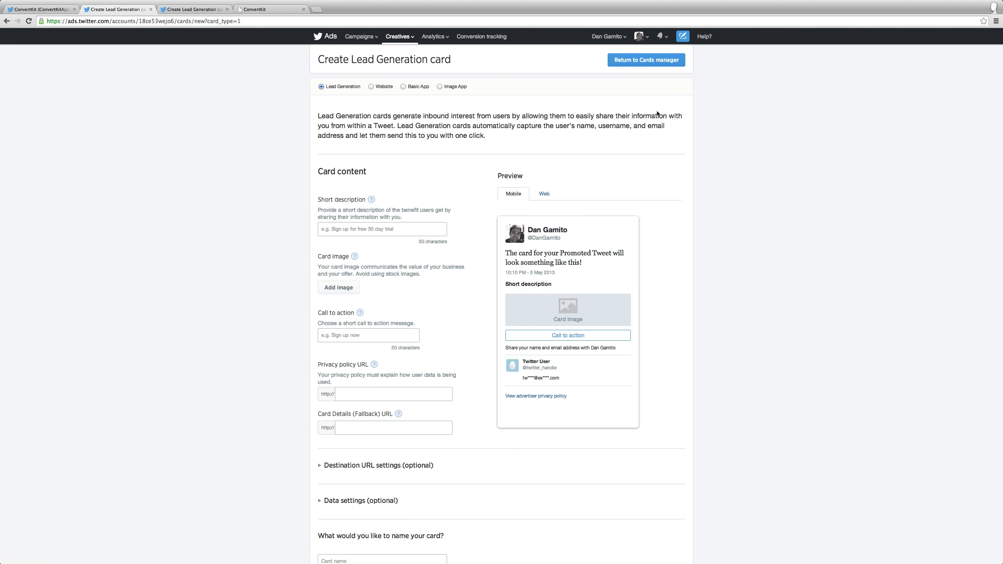
Set the card's short description to "Bananas are awesome!".
scroll(657, 114, "down", 2)
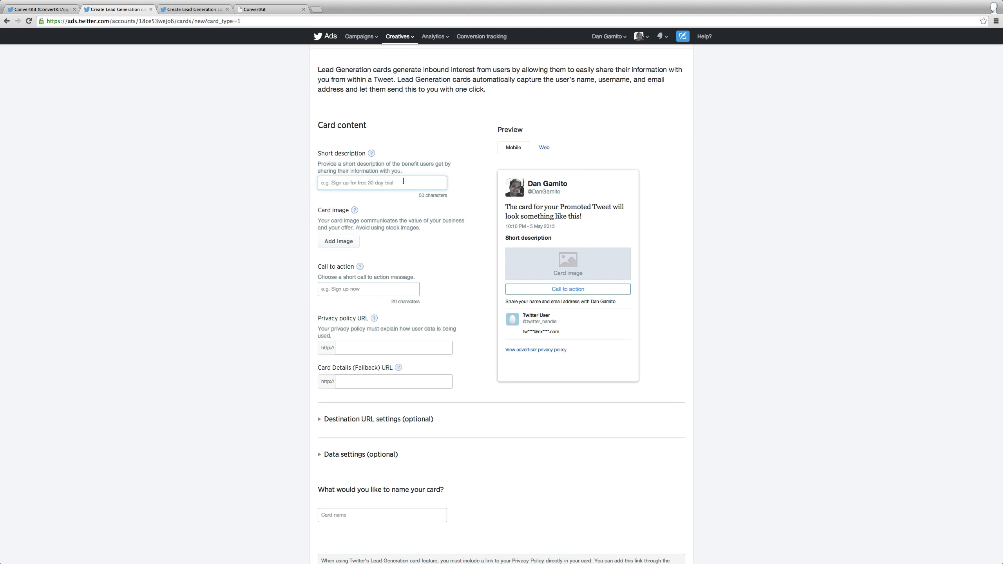
type("Bananas")
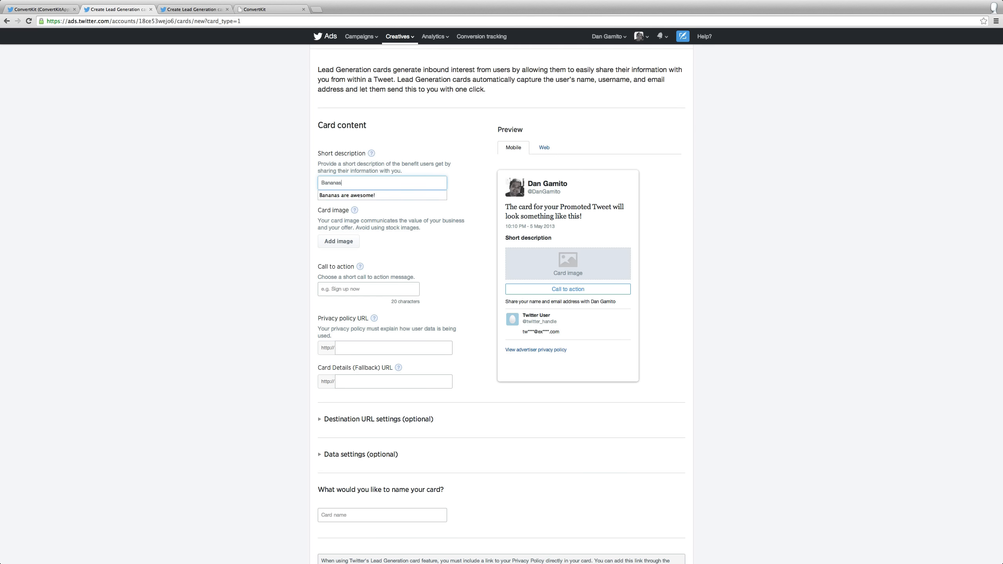
key("Down")
key("Tab")
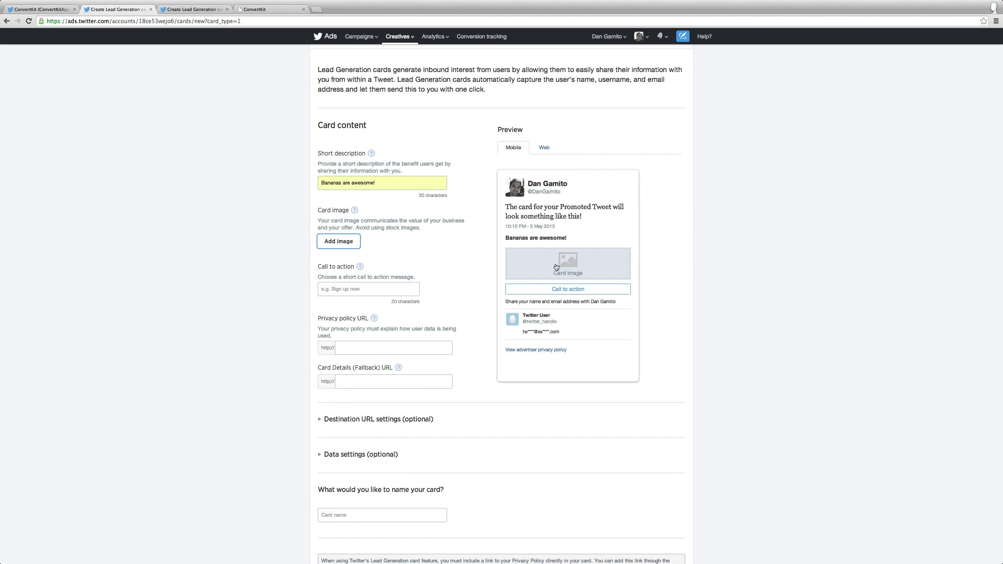
Upload Twitter-Card.jpg from the Twitter Card Template folder as the card image and check it in the web and mobile previews.
left_click(337, 239)
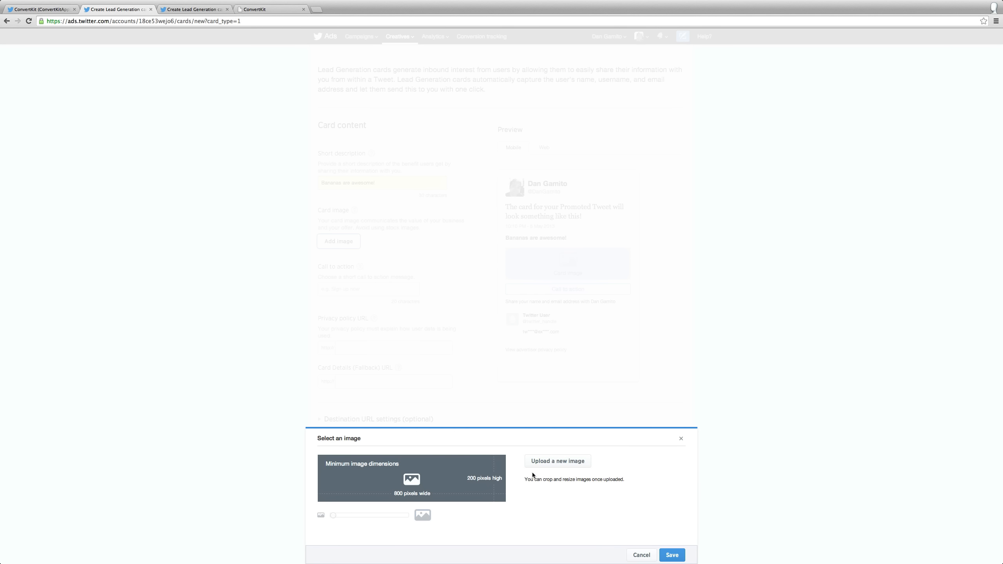
left_click(551, 461)
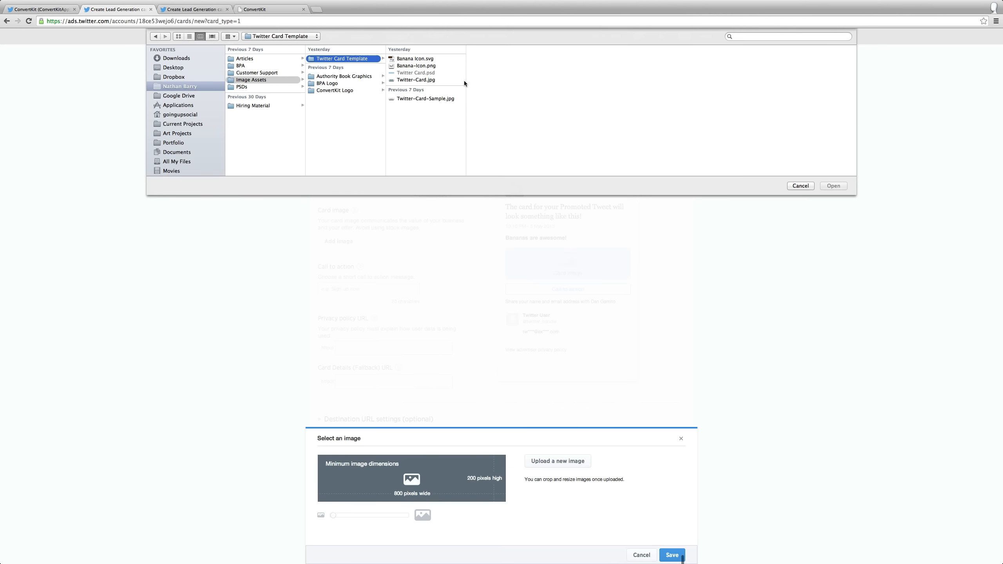
left_click(422, 79)
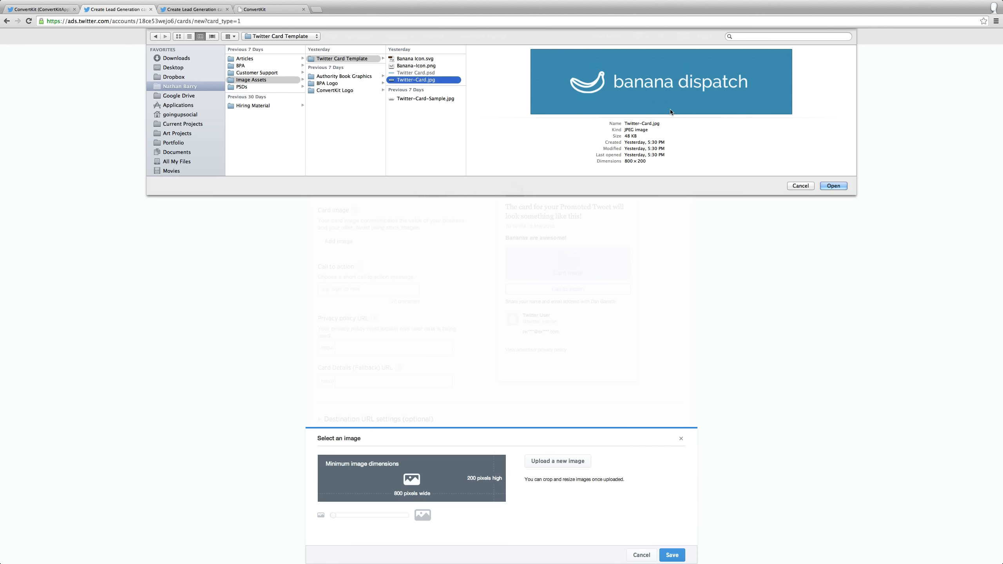
left_click(833, 186)
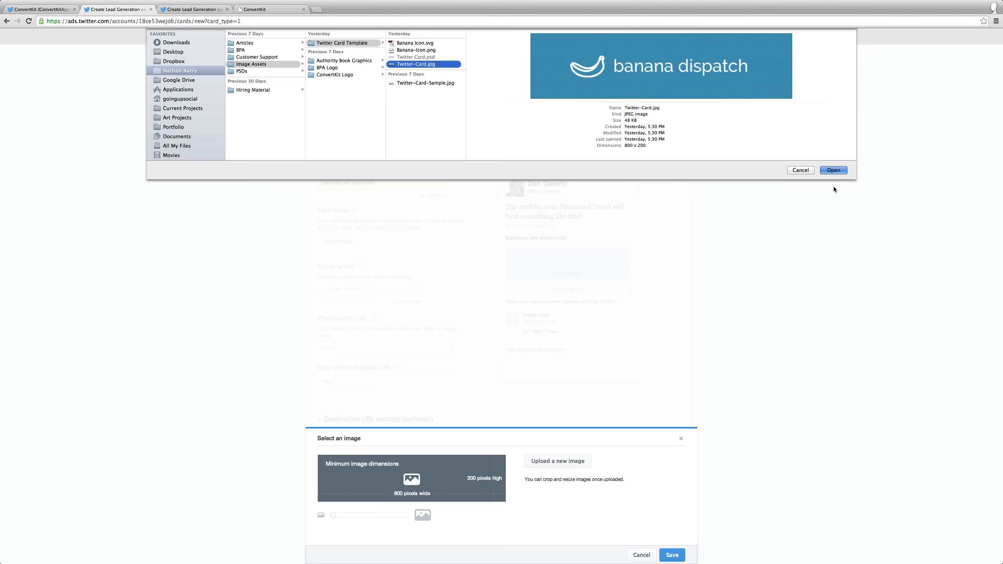
left_click(672, 555)
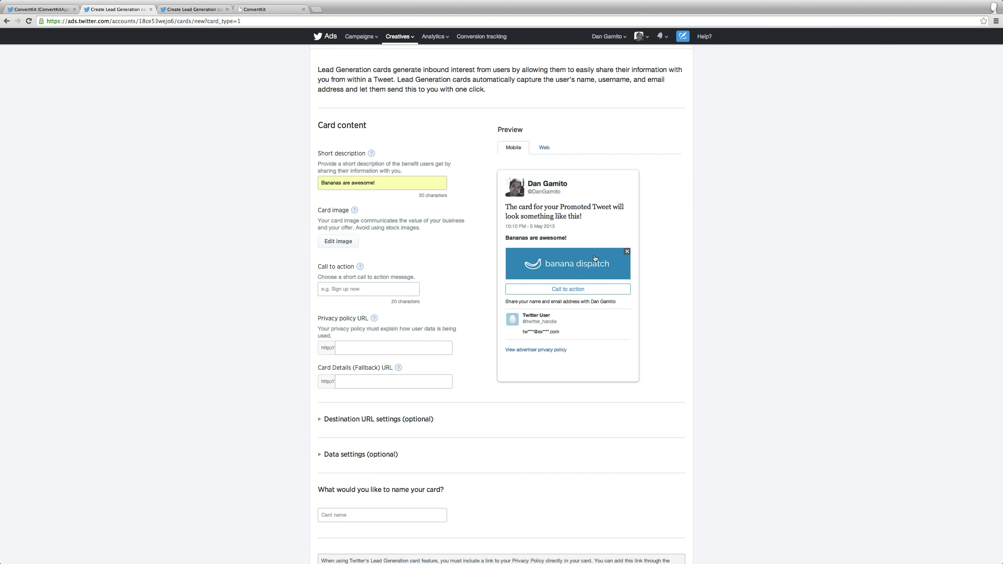
left_click(544, 150)
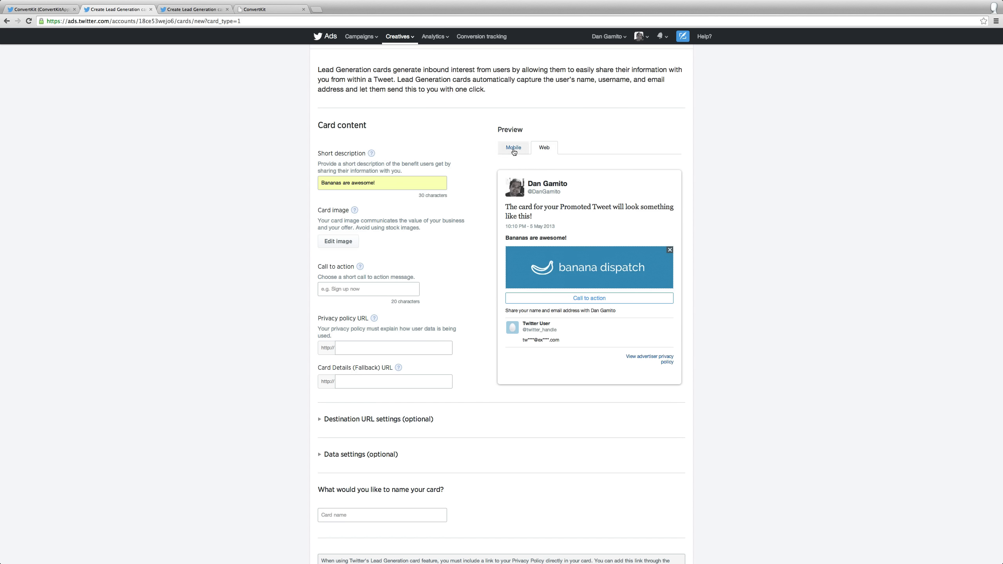
left_click(513, 150)
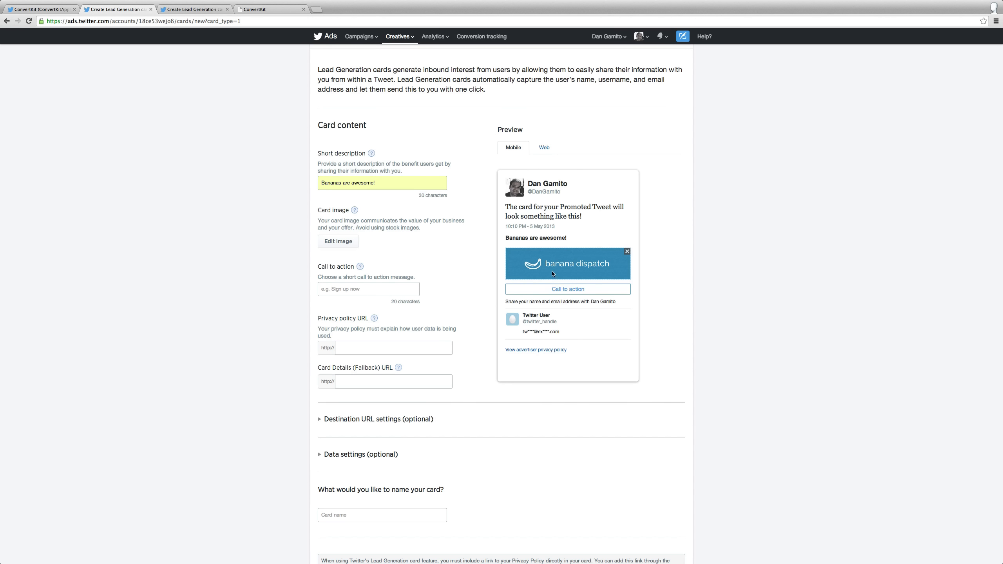
Set the card's call to action to "Get some bananas!".
left_click(386, 289)
type("G")
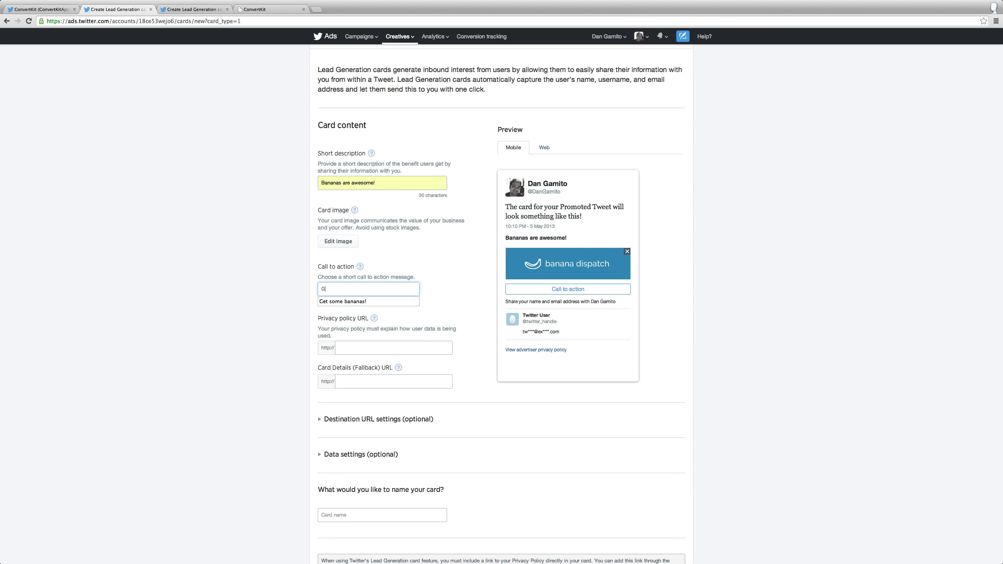
key("Down")
key("Return")
key("Tab")
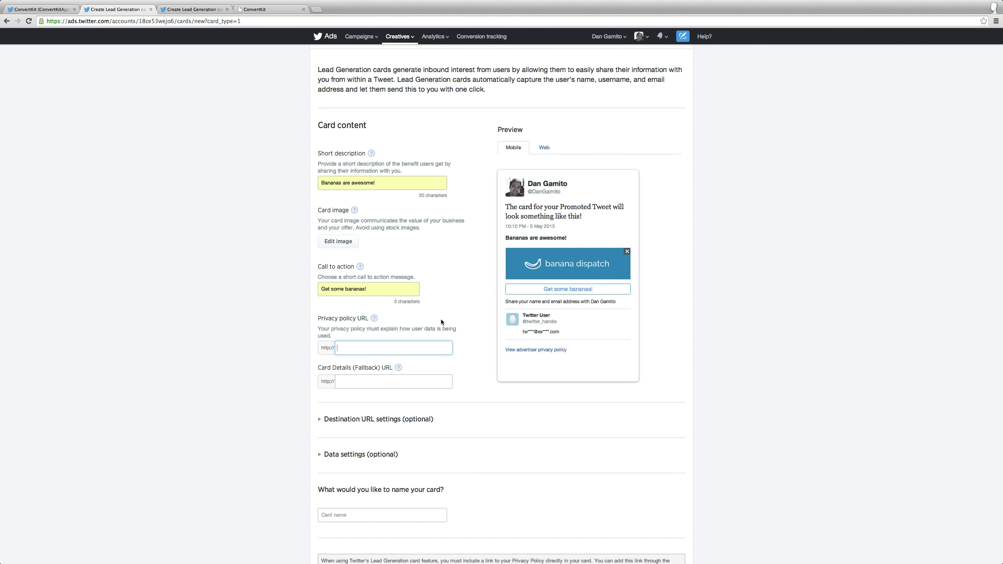
Expand the card's optional data settings and activate the Submit URL field.
scroll(441, 319, "down", 4)
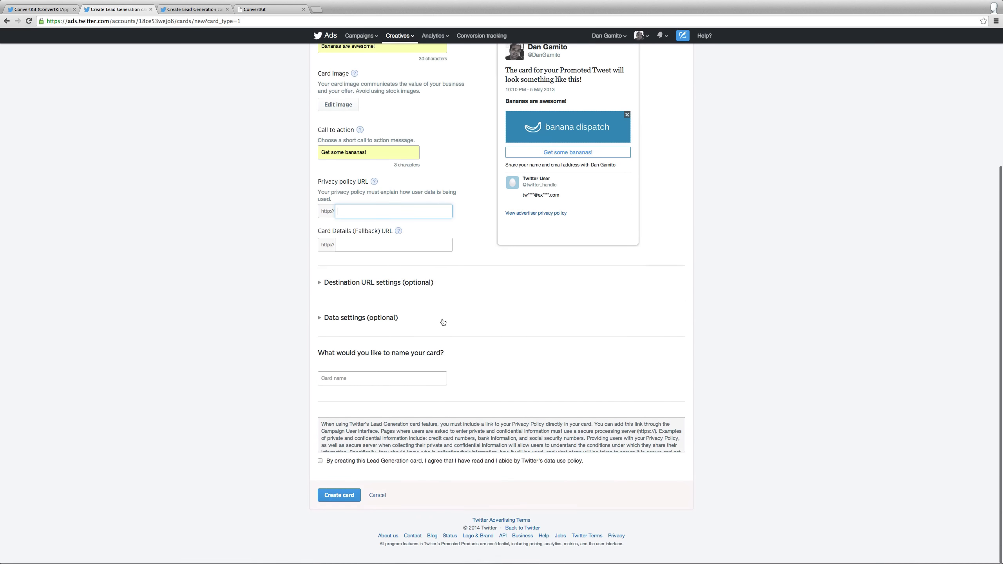
left_click(378, 323)
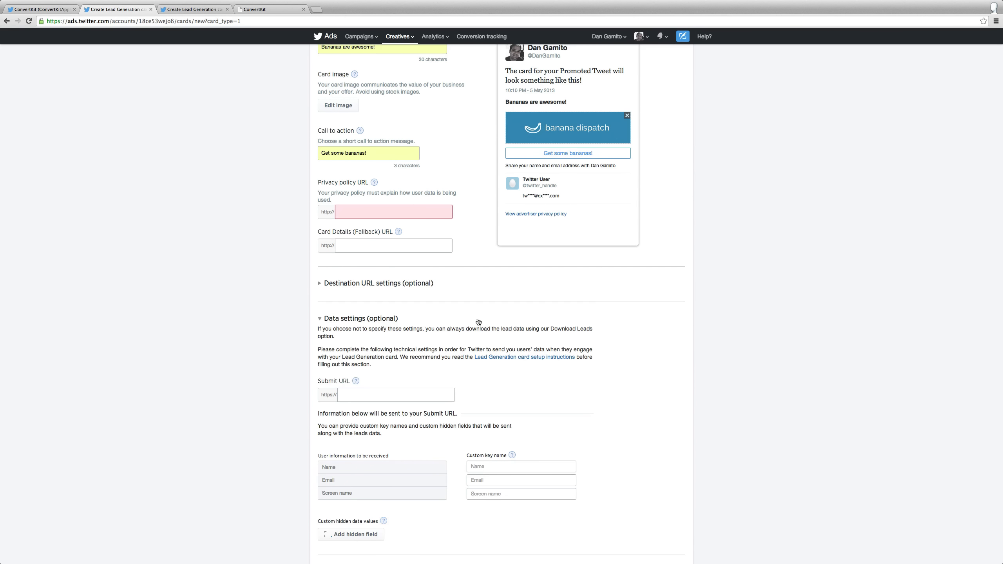
scroll(478, 322, "down", 1)
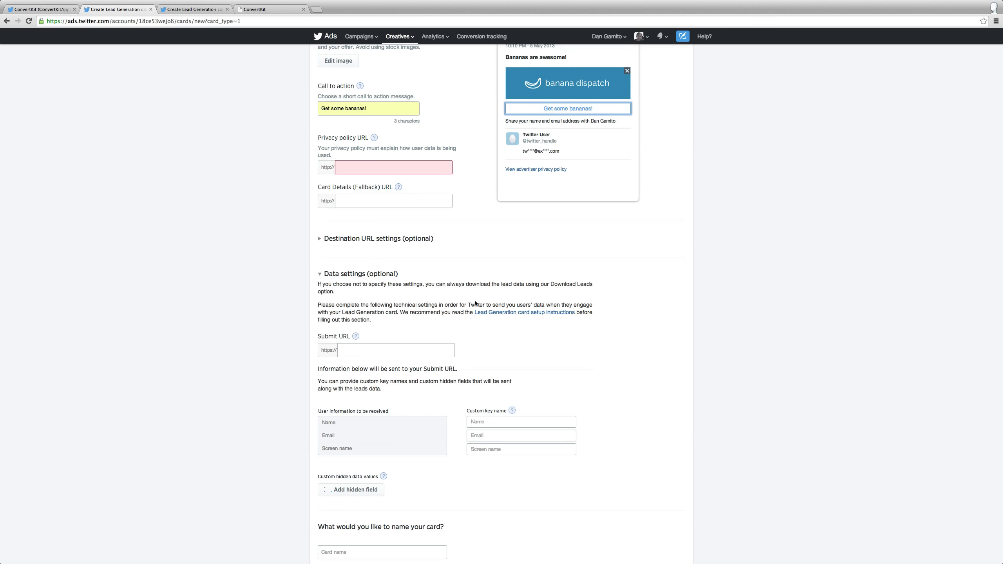
left_click(378, 347)
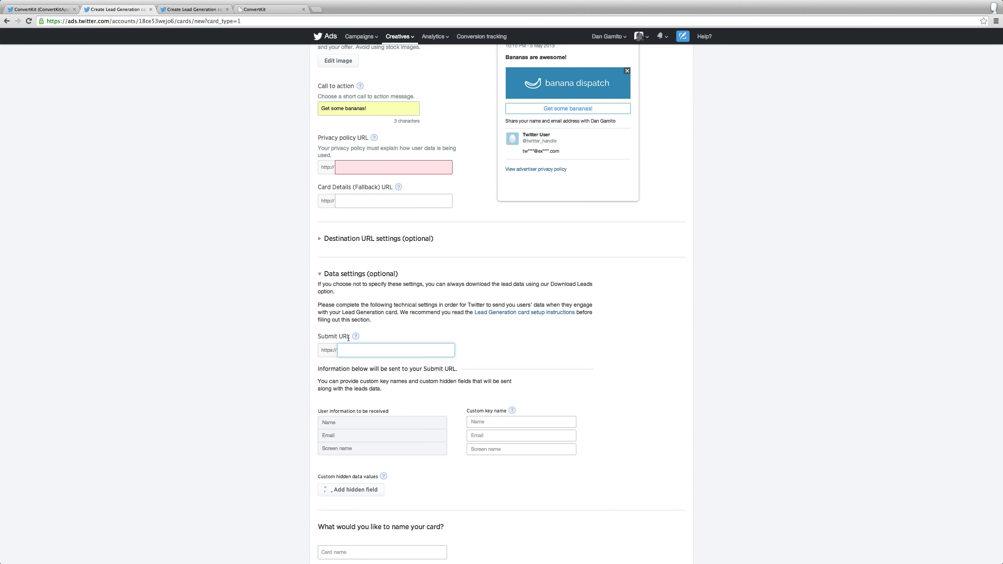
Switch to ConvertKit, open the Twitter Cards settings of the "Muscle cramps are overrated." form, and copy its Submit URL.
left_click(273, 9)
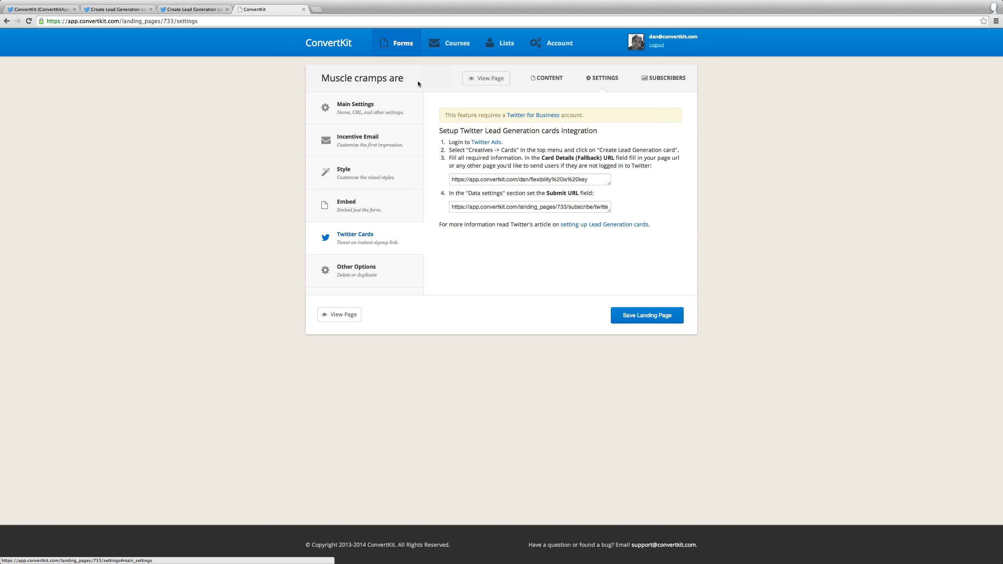
left_click(409, 52)
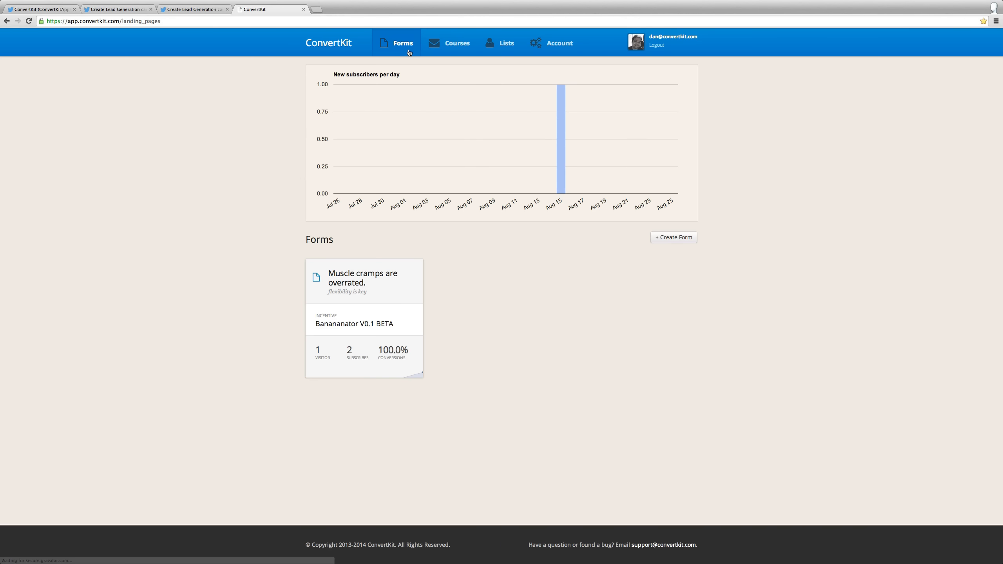
left_click(372, 303)
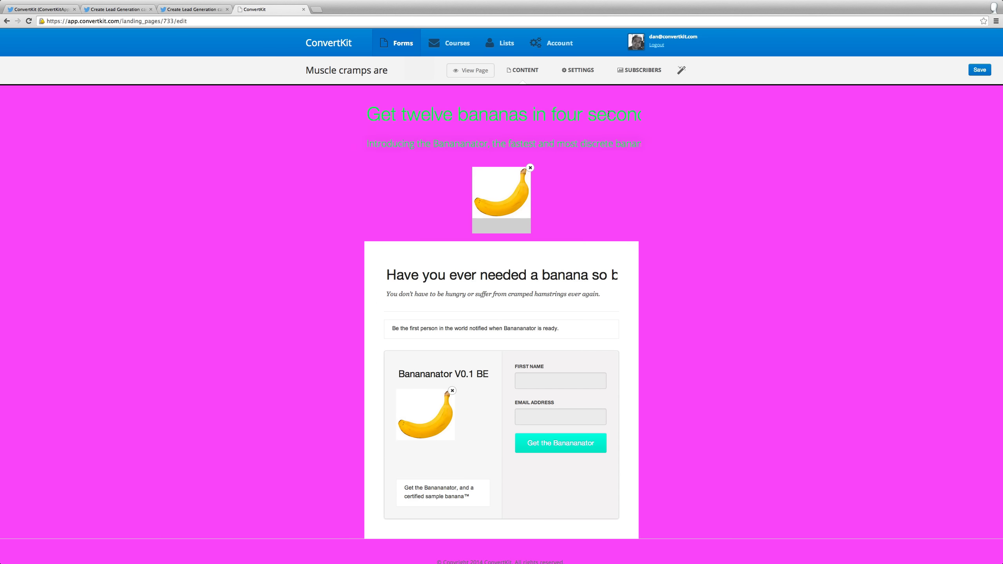
left_click(586, 77)
left_click(373, 247)
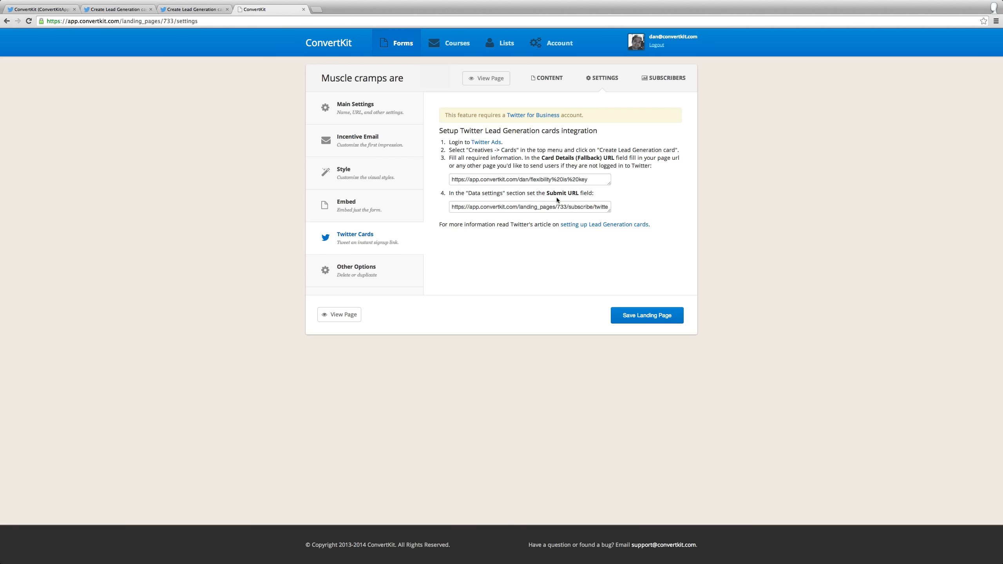
left_click(500, 208)
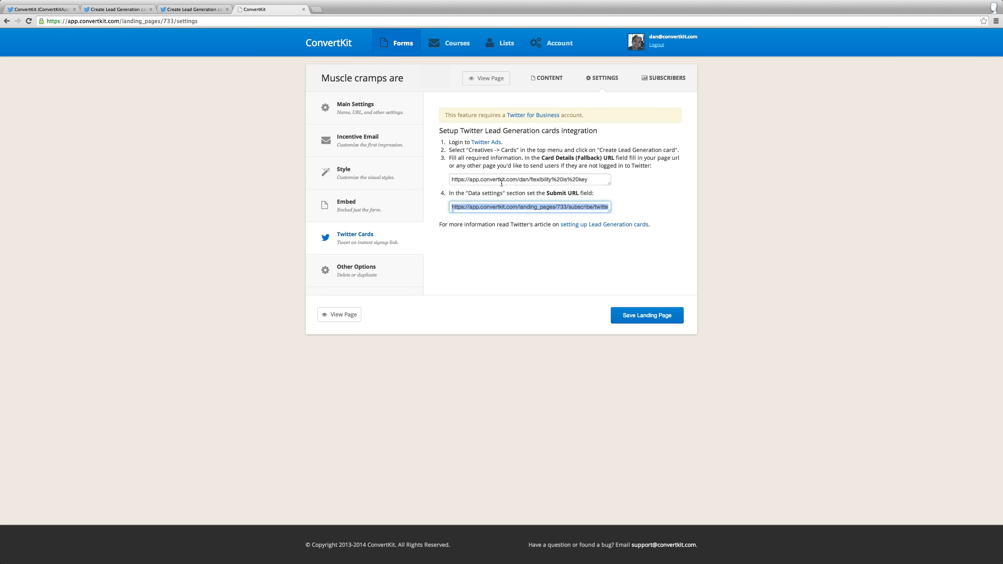
left_click(204, 13)
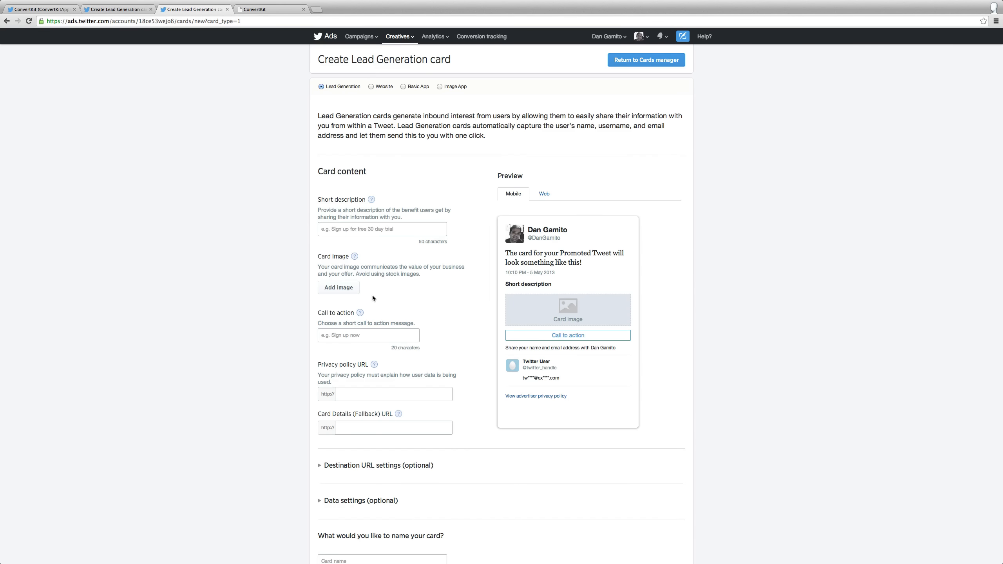
scroll(372, 294, "down", 5)
left_click(372, 319)
scroll(373, 313, "down", 1)
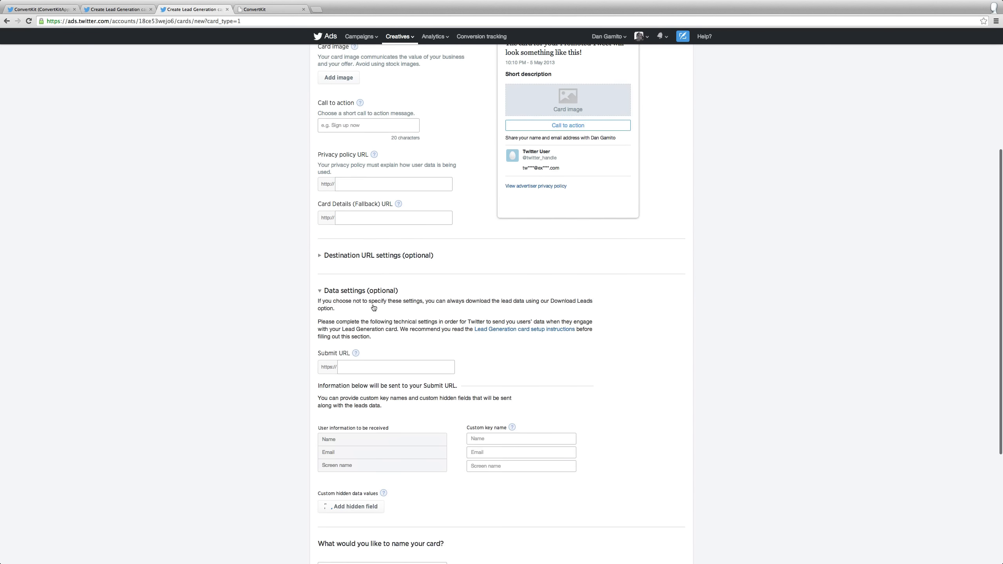
scroll(373, 308, "down", 1)
type("https://app.convertkit.com/landing_pages/733/subscribe/twitter")
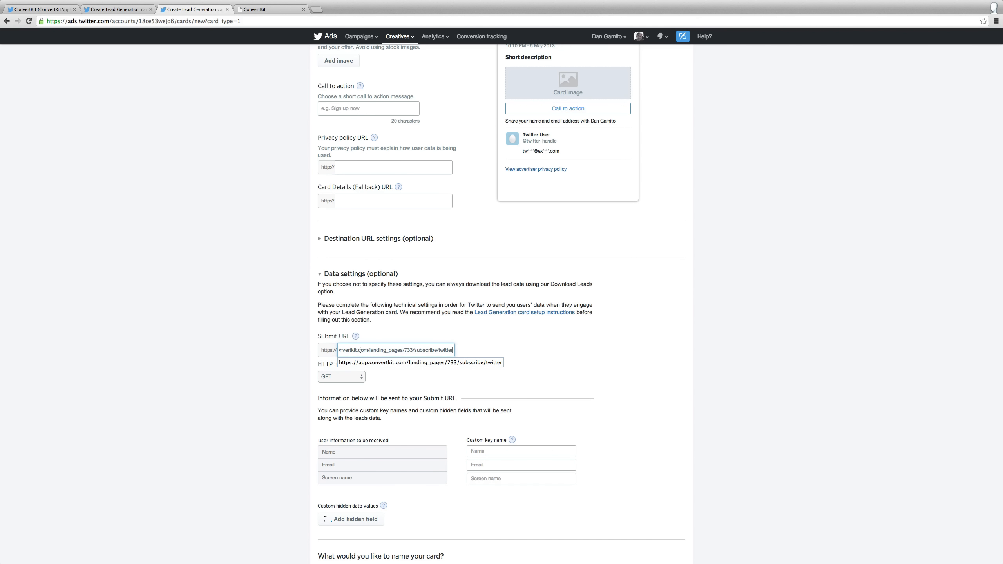
left_click(380, 362)
left_click(512, 356)
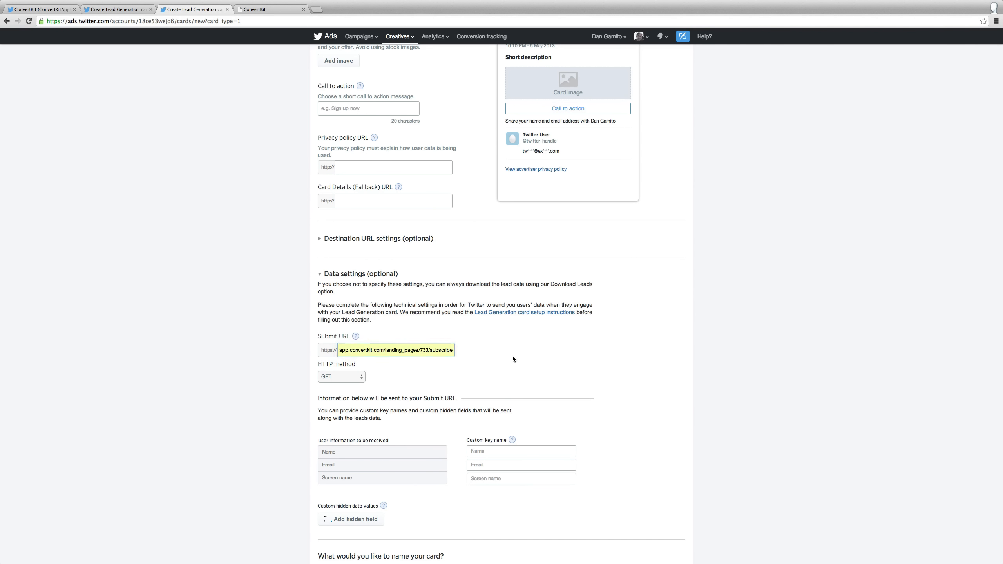
Set the HTTP method for the Submit URL to POST.
scroll(497, 349, "down", 2)
left_click(342, 347)
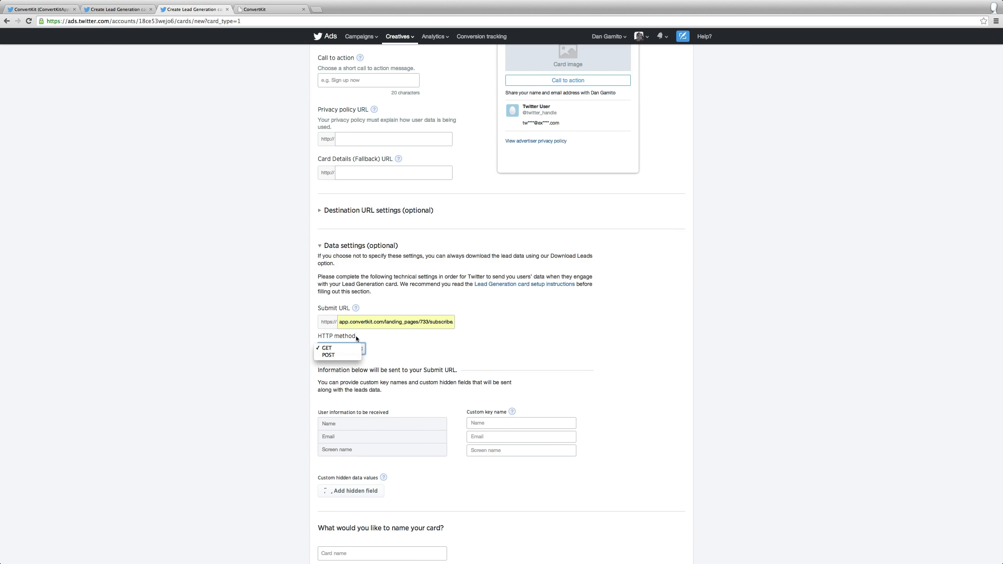
left_click(411, 341)
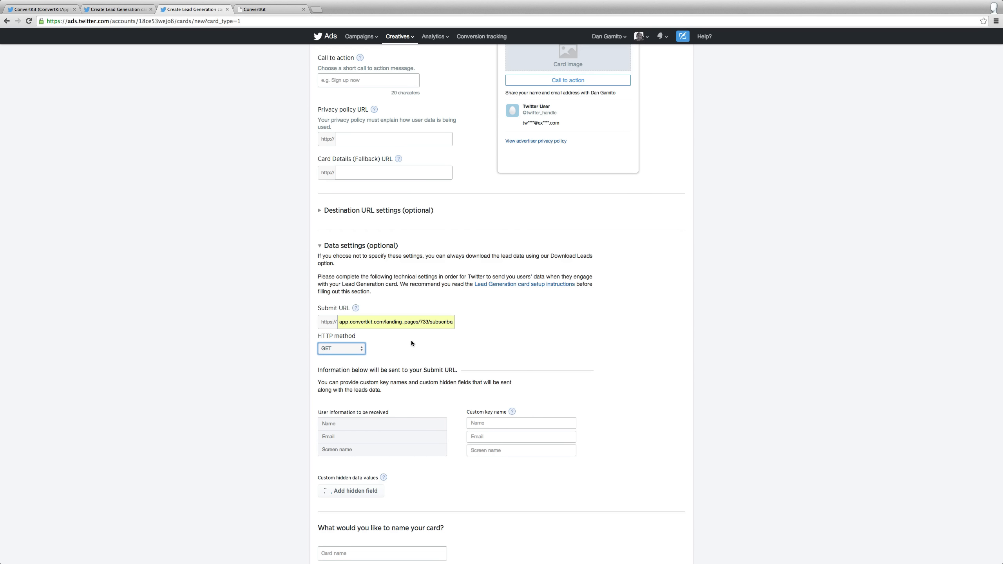
left_click(350, 348)
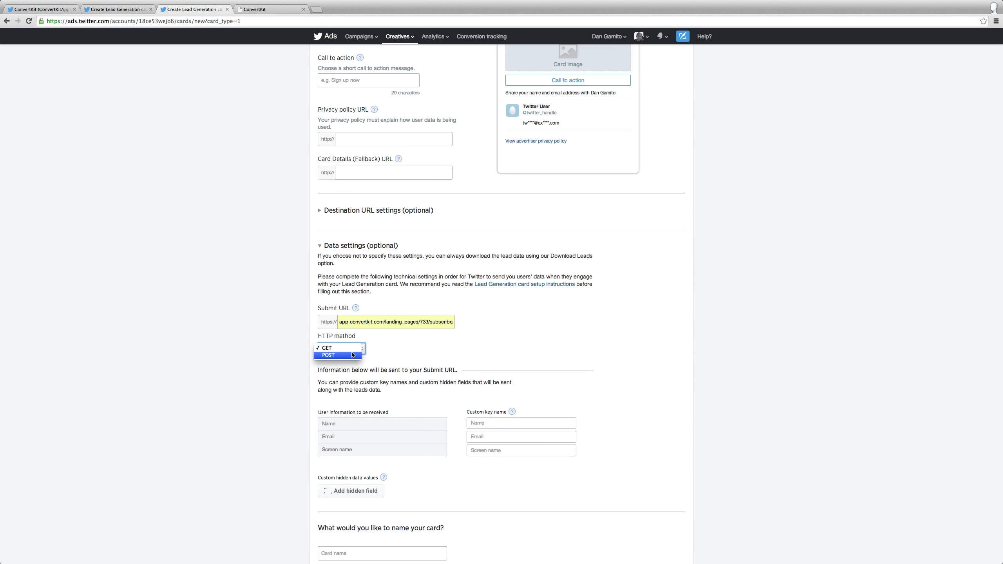
left_click(353, 355)
left_click(342, 347)
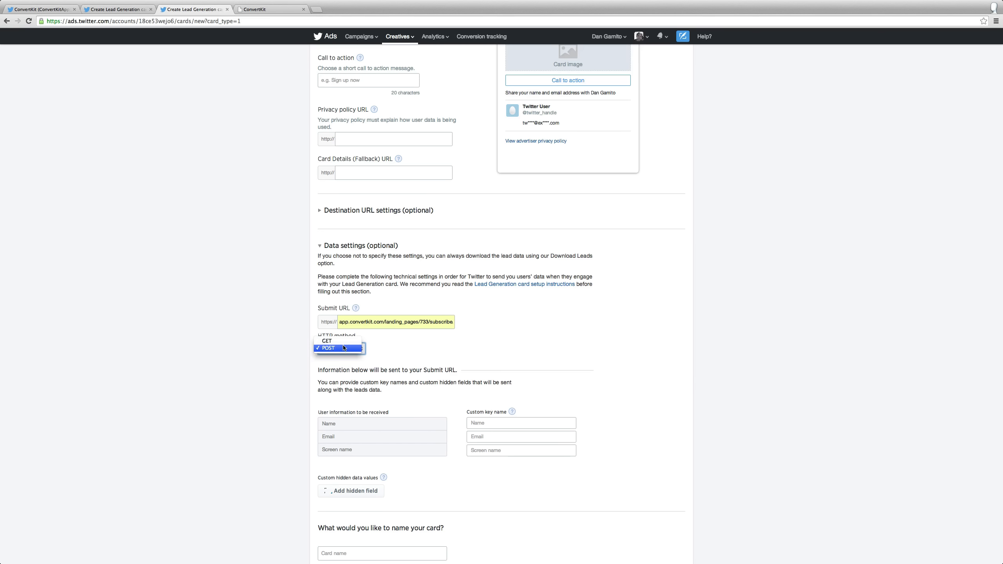
left_click(342, 348)
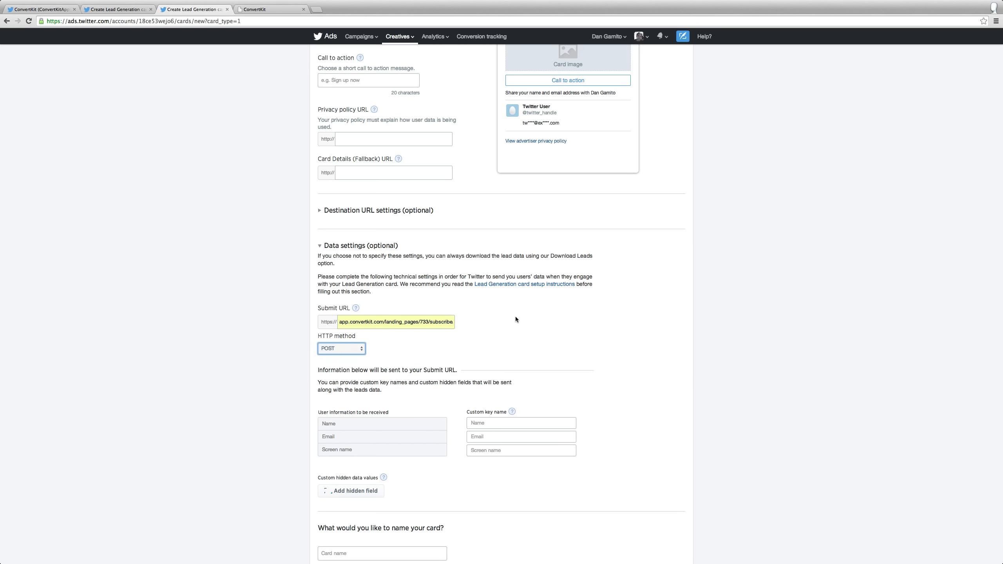
scroll(518, 316, "up", 1)
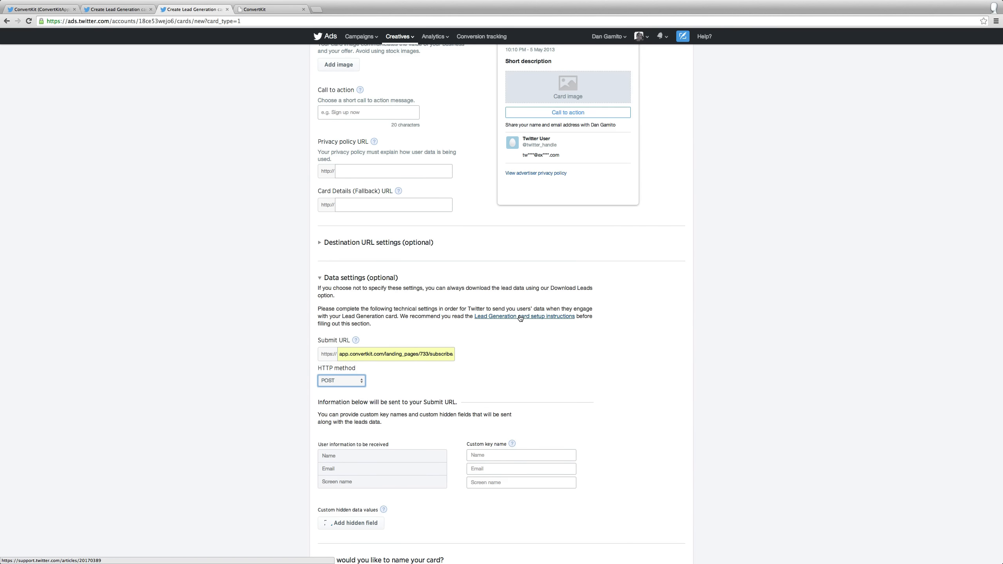
Set the card's short description to "Bananas are awesome!".
scroll(520, 319, "up", 4)
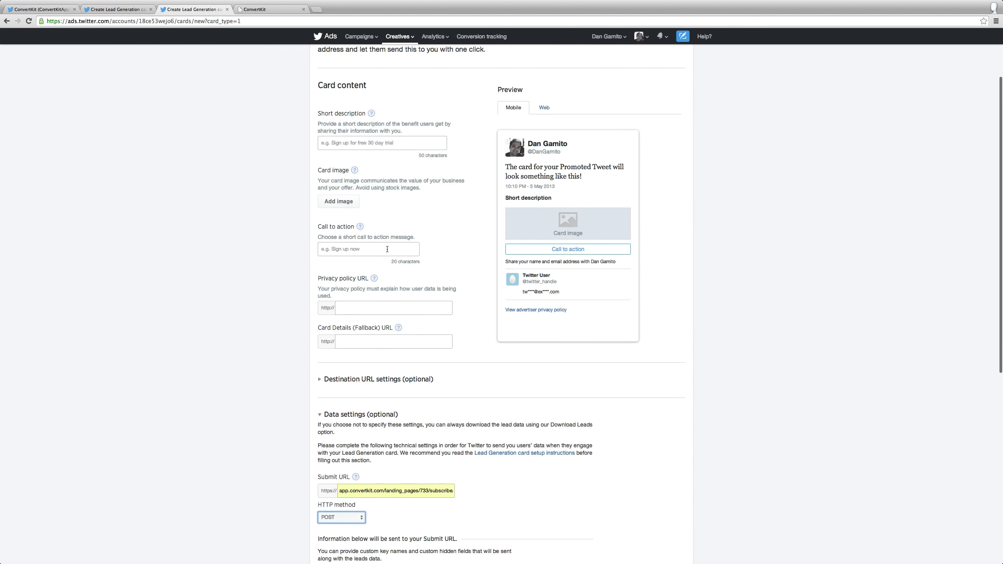
left_click(386, 249)
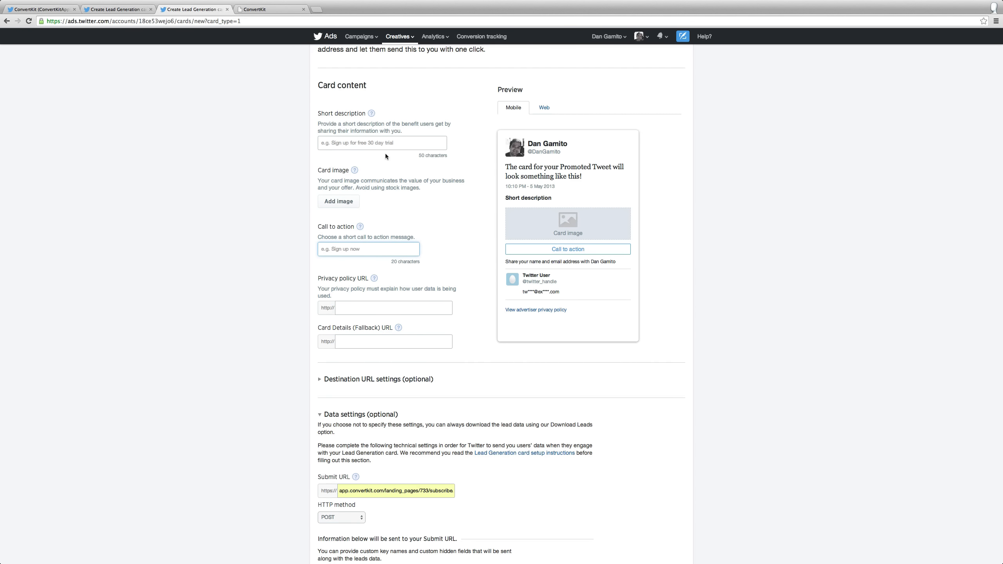
scroll(386, 154, "down", 8)
scroll(404, 181, "up", 10)
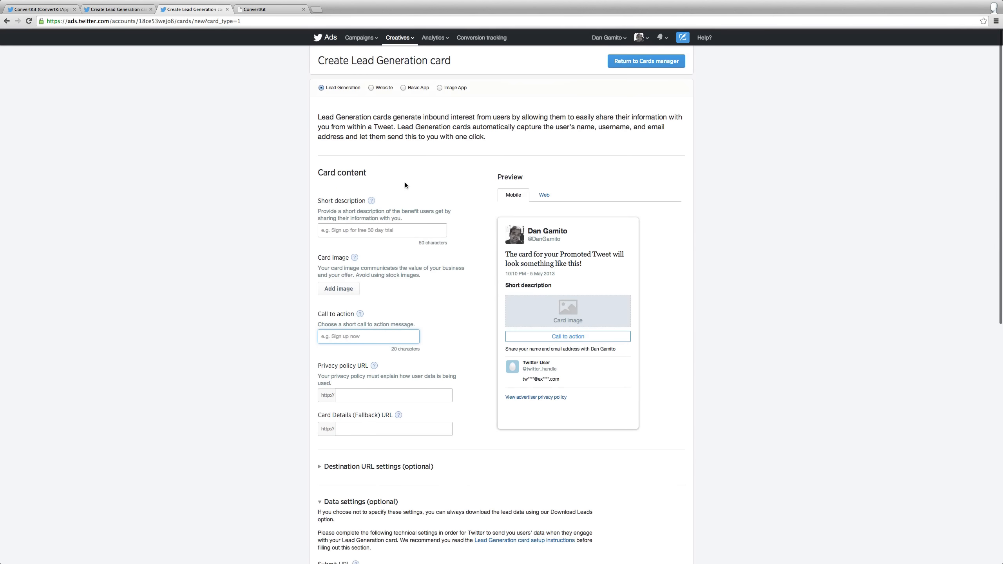
scroll(405, 185, "down", 10)
scroll(407, 181, "up", 10)
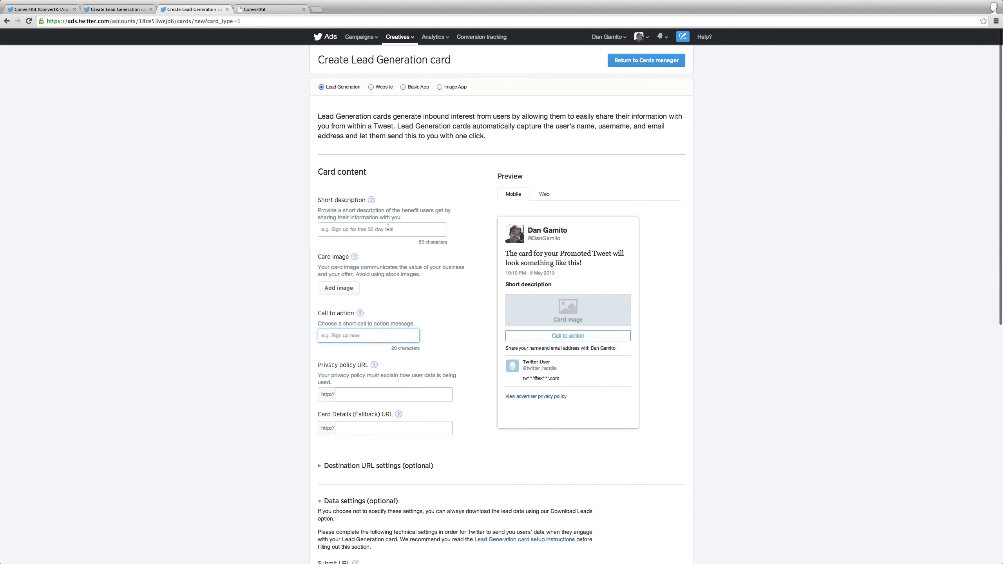
left_click(388, 228)
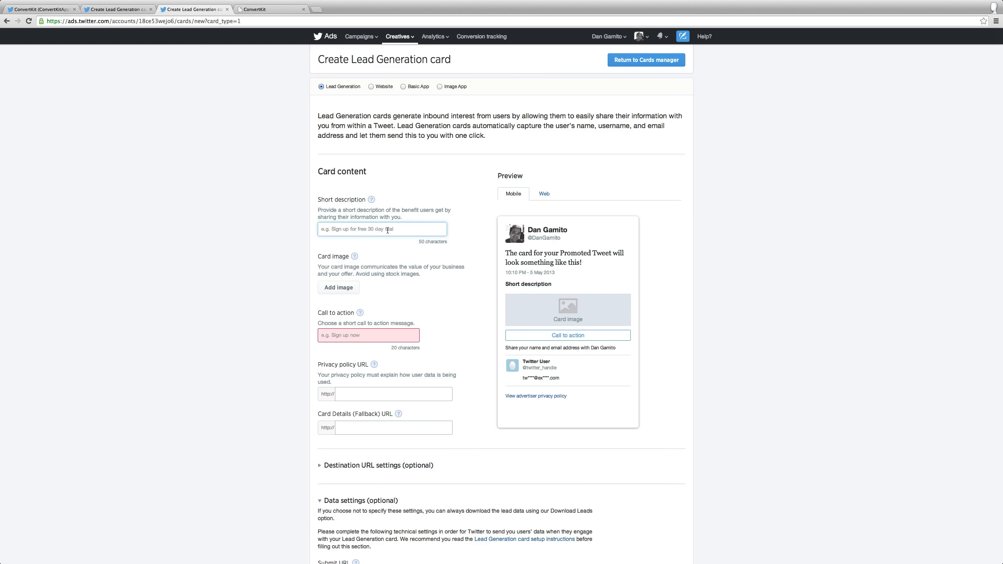
type("Bananas are awesome!")
key("Down")
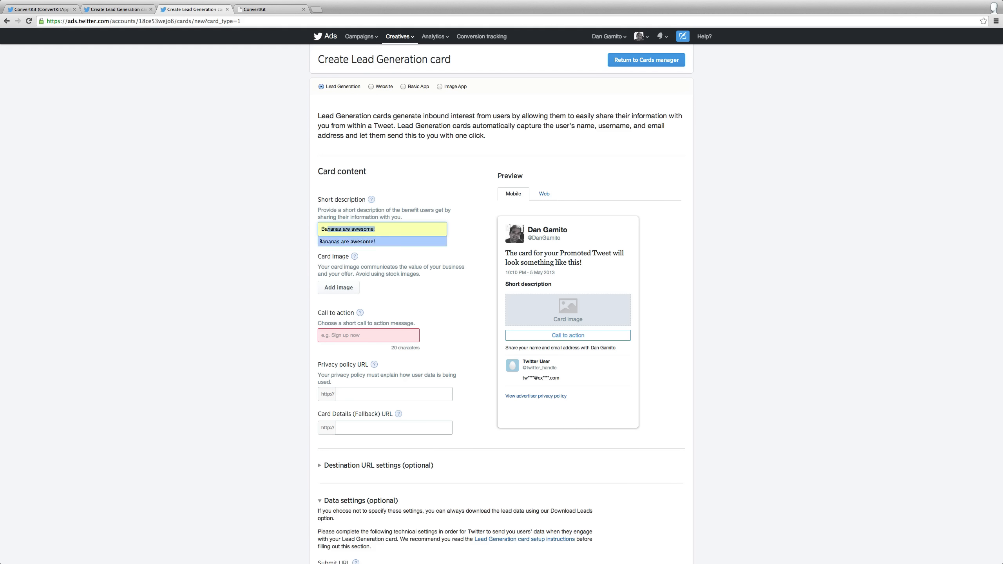
key("Tab")
Set the card's call to action to "Get some bananas!".
left_click(406, 331)
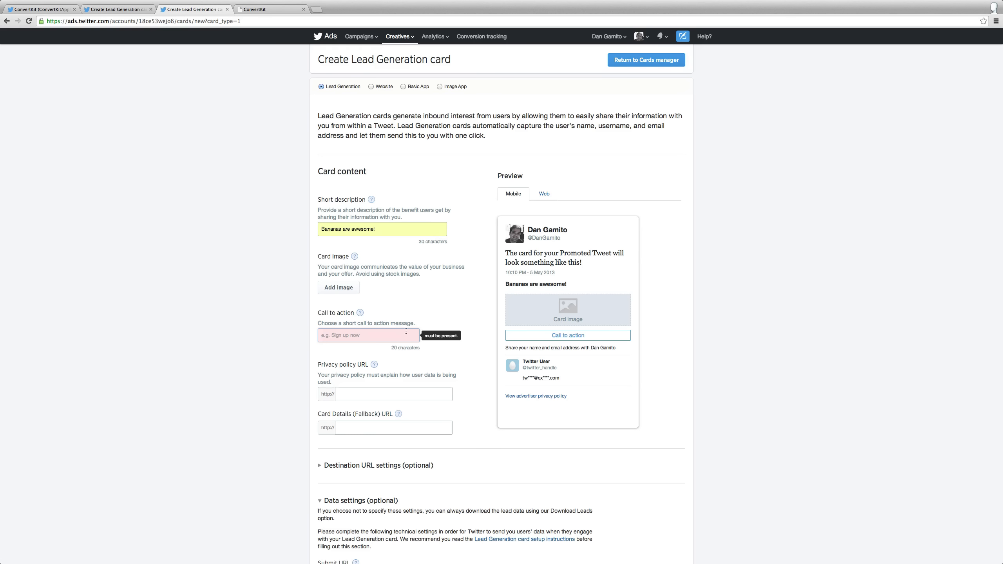
type("Get")
key("Down")
key("Return")
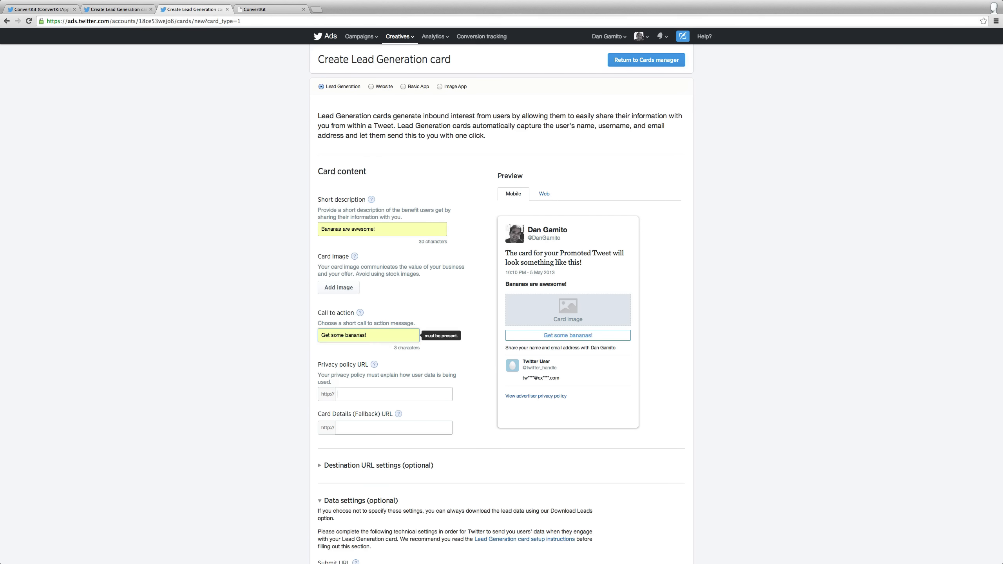
key("Tab")
Upload Twitter-Card.jpg from the Twitter Card Template folder as the card image and save it.
left_click(340, 286)
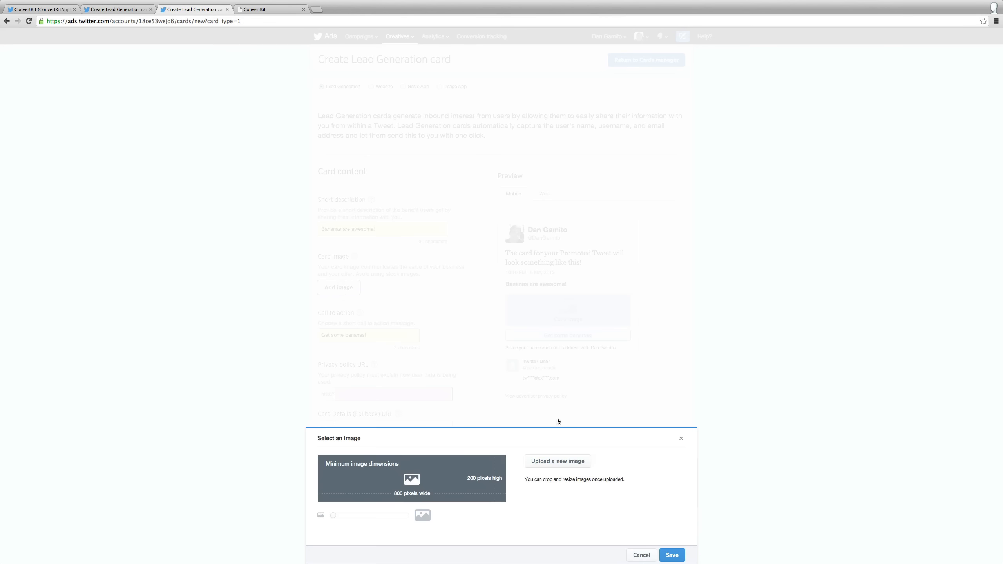
left_click(552, 467)
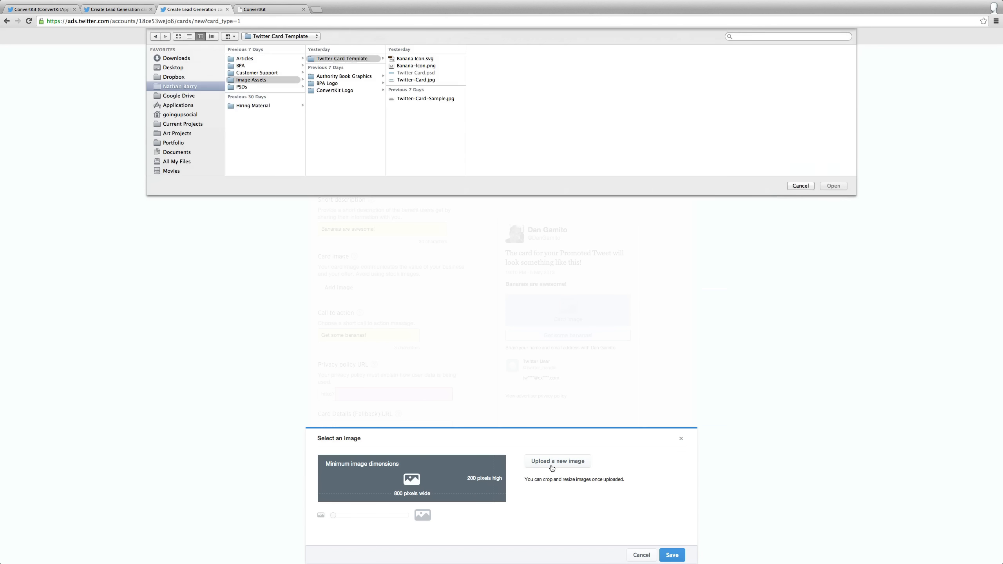
left_click(432, 81)
left_click(840, 187)
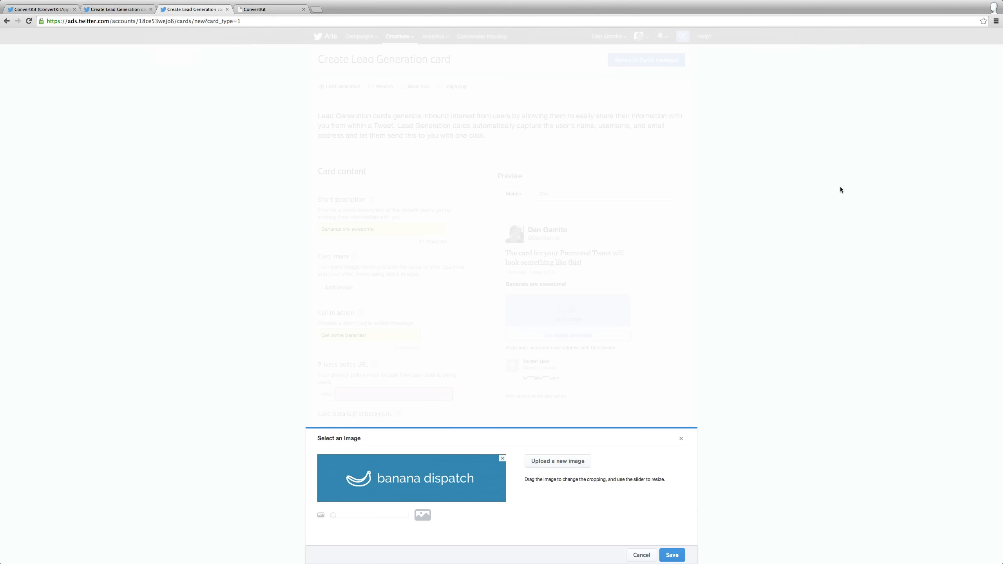
left_click(672, 554)
Enter convertkit.com as both the privacy policy URL and the card details (fallback) URL.
scroll(662, 229, "down", 5)
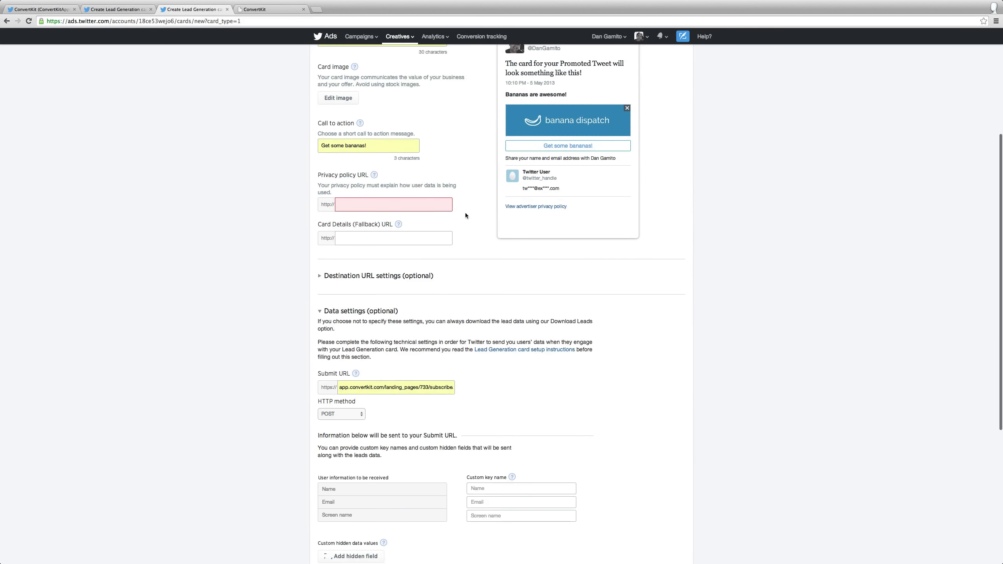
left_click(384, 205)
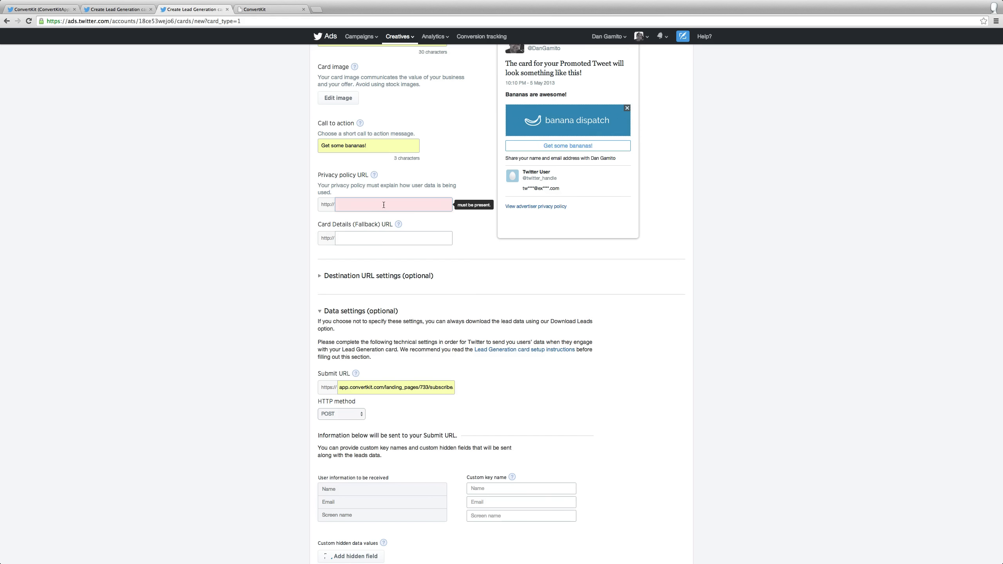
type("convertkit.com")
key("Tab")
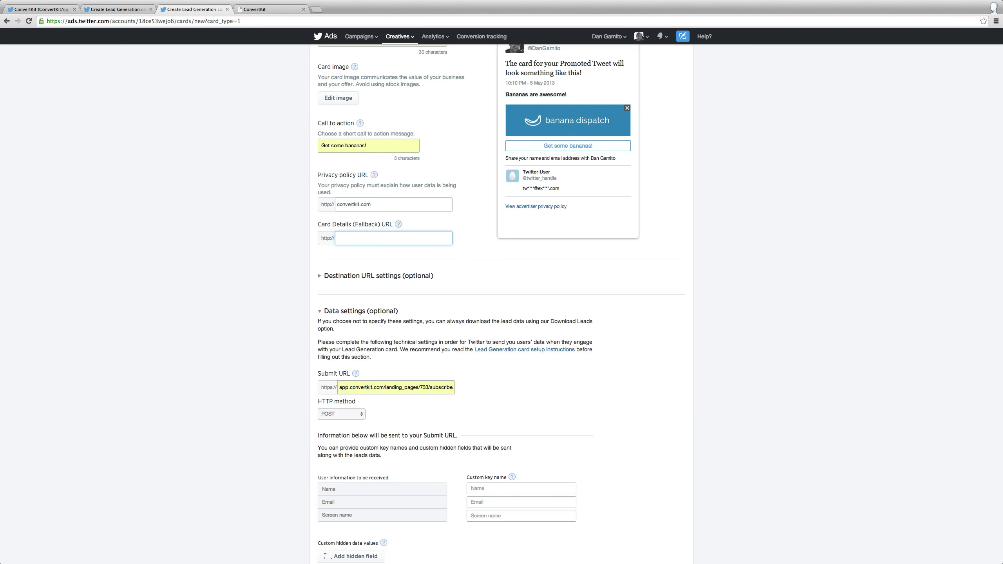
type("convertkit.com")
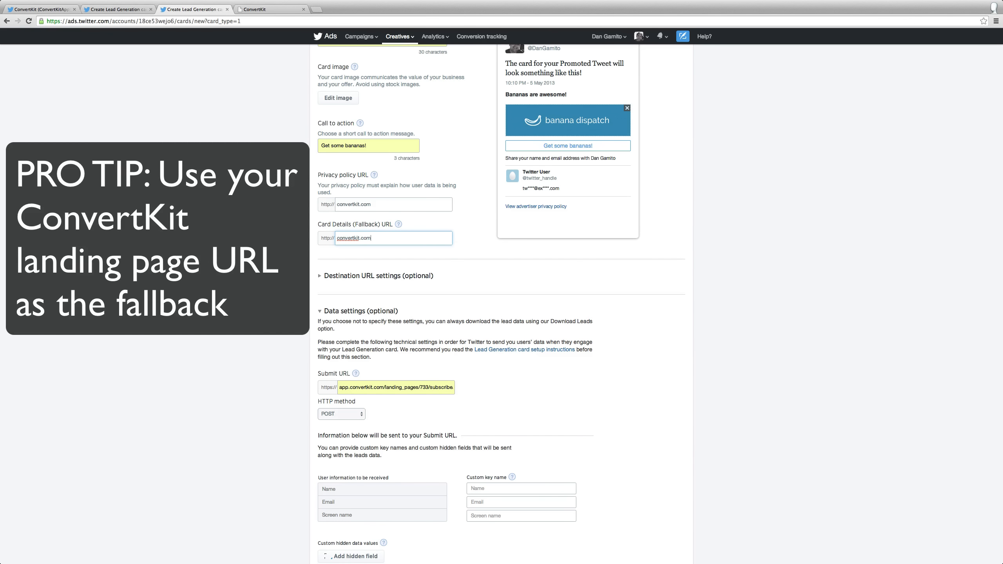
Expand the optional destination URL settings and set the destination URL to convertkit.com/thanks.
left_click(413, 276)
scroll(470, 244, "down", 2)
scroll(470, 245, "down", 1)
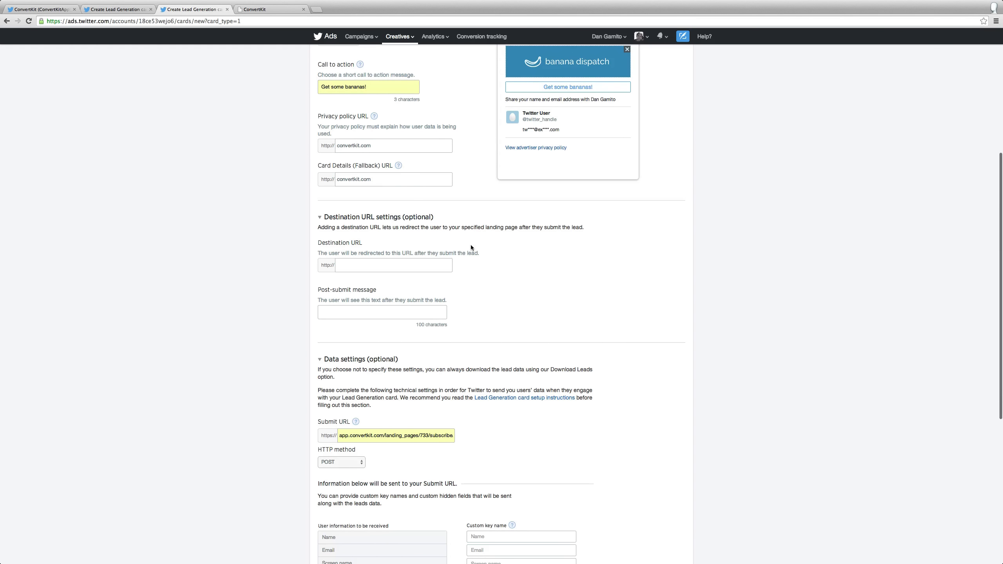
left_click(416, 264)
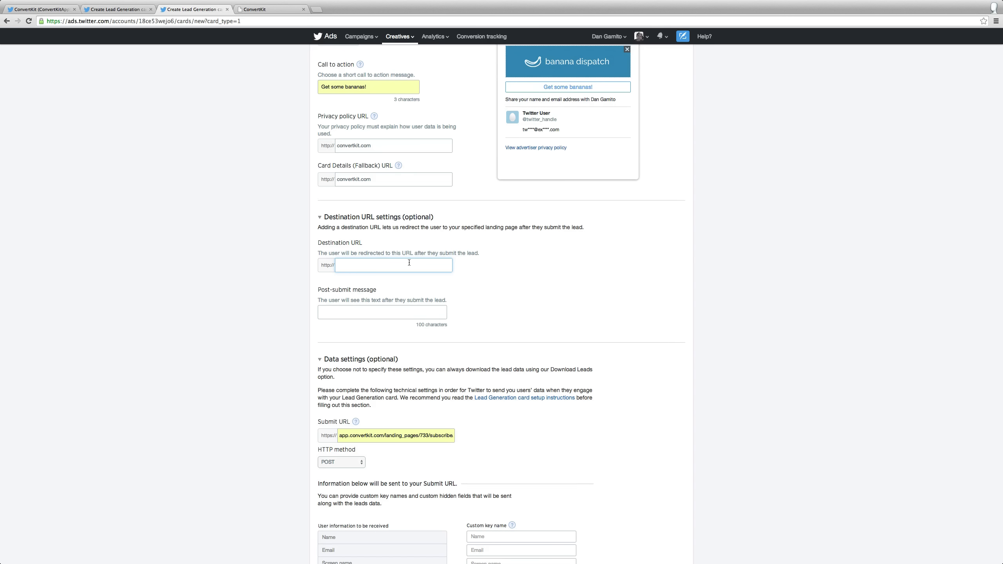
type("convertkit.com/thanks")
Set the post-submit message to "Four out of five domesticated apes regret trading their email addresses for bananas.".
left_click(417, 311)
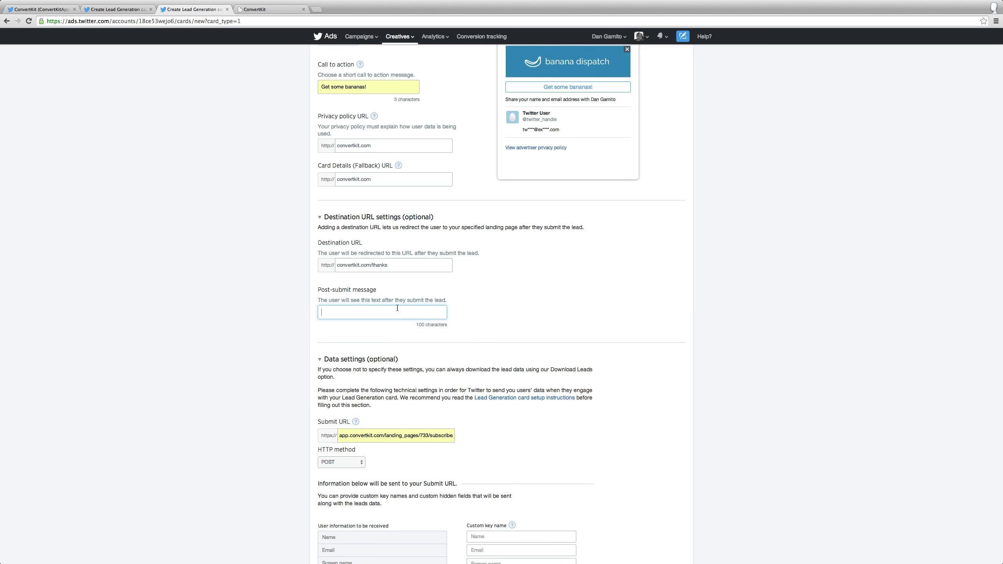
left_click(397, 308)
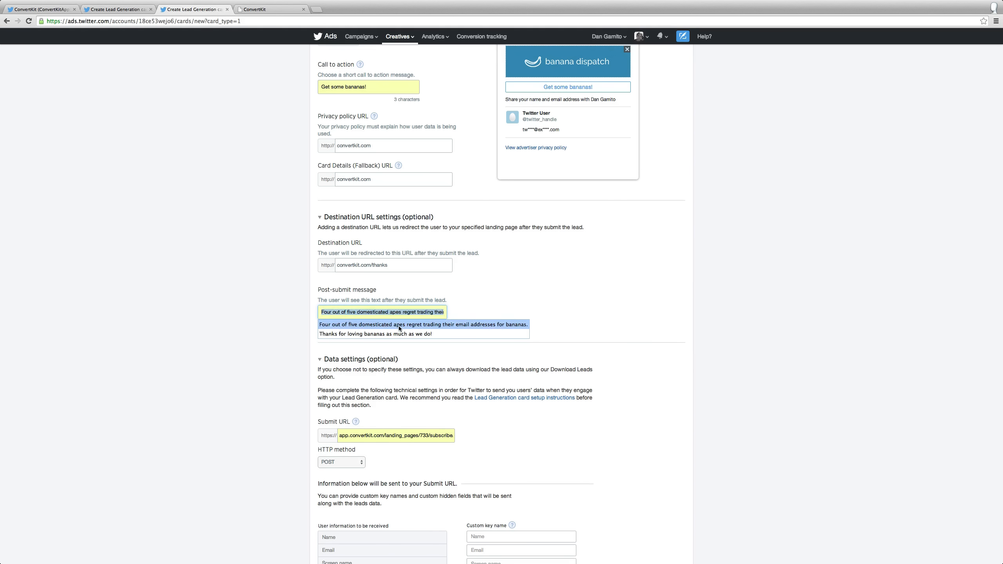
left_click(397, 325)
Review the filled-in card form and compare the card's web and mobile previews.
scroll(534, 292, "down", 2)
scroll(531, 288, "down", 4)
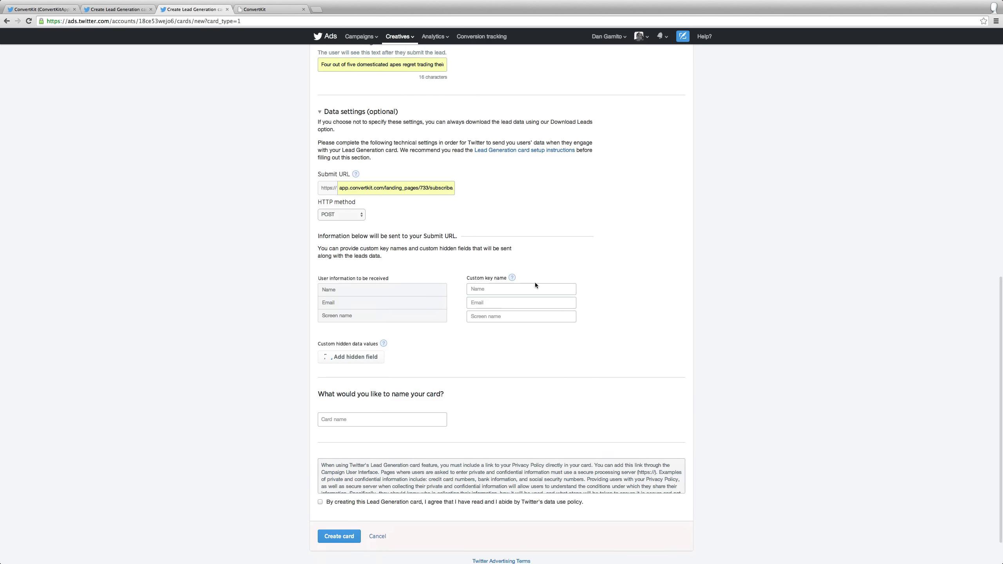
scroll(534, 282, "up", 11)
scroll(536, 283, "up", 2)
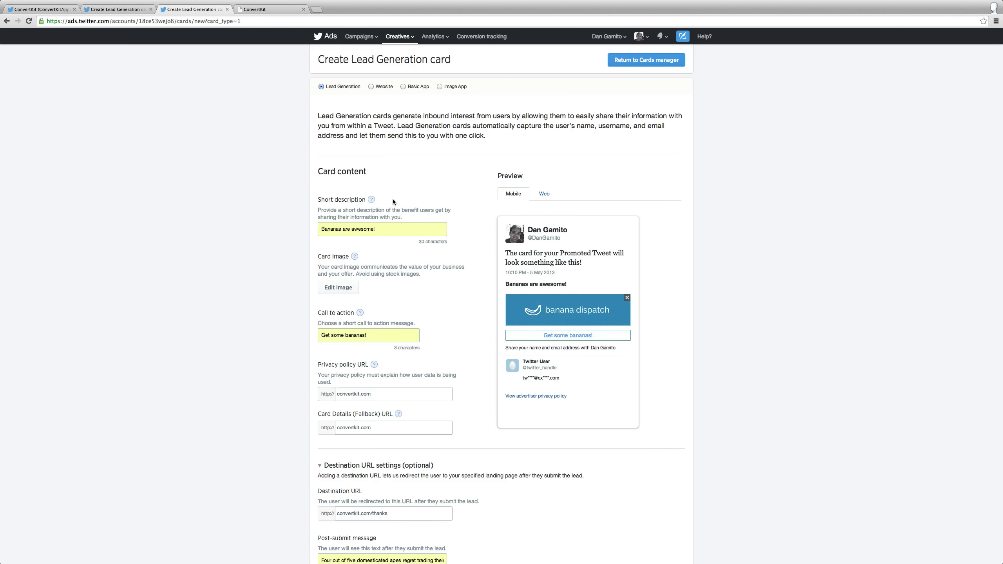
scroll(514, 271, "down", 2)
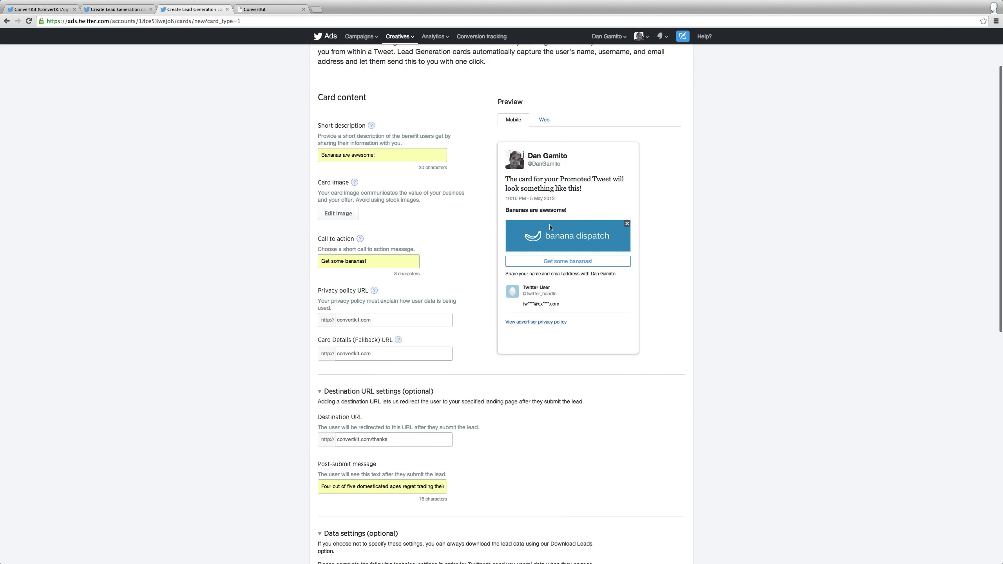
left_click(540, 121)
left_click(512, 122)
Name the card "Super Banana Card".
scroll(452, 247, "down", 9)
scroll(453, 247, "down", 3)
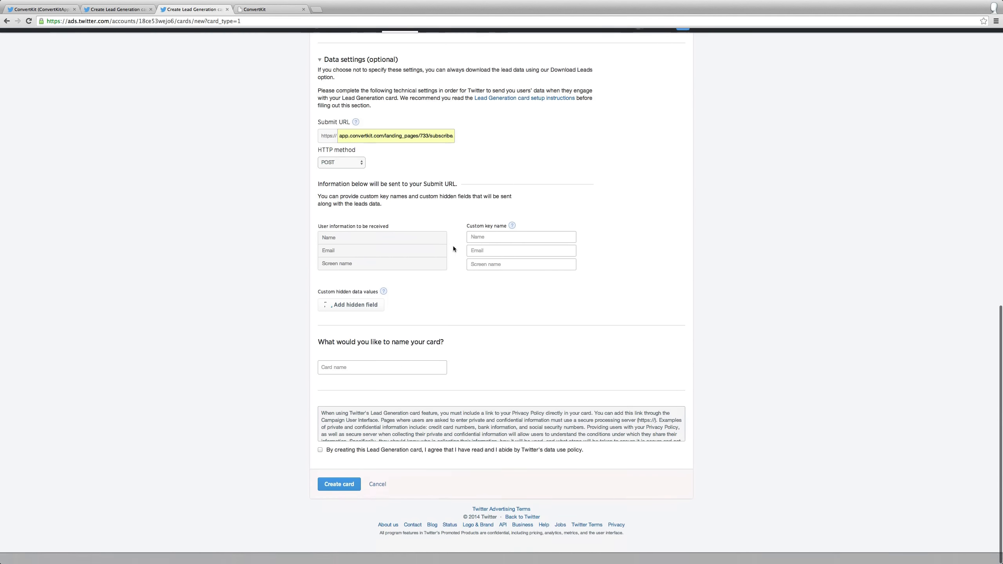
left_click(397, 381)
type("S")
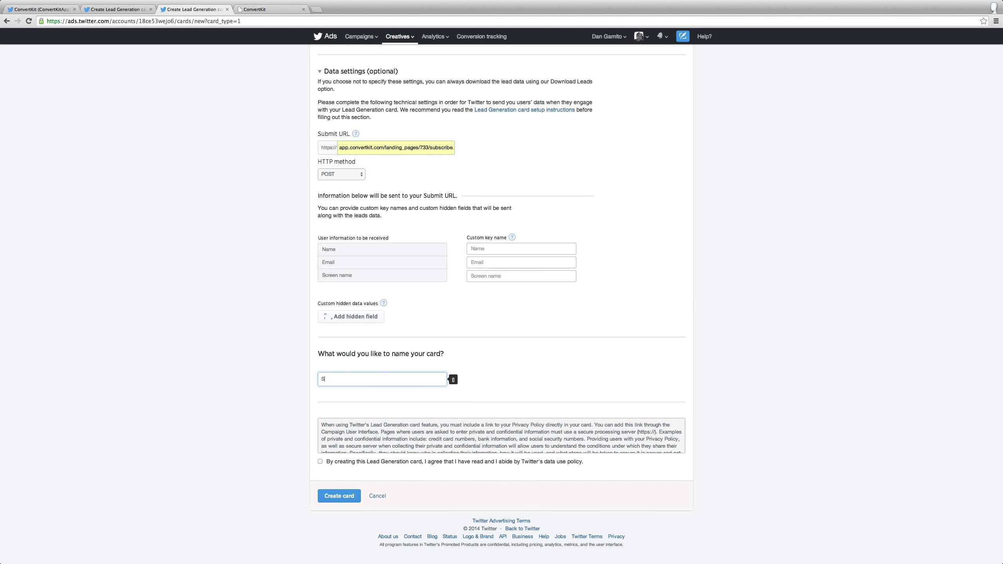
type("uper Banana Card")
Agree to Twitter's data use policy and create the Lead Generation card.
left_click(321, 462)
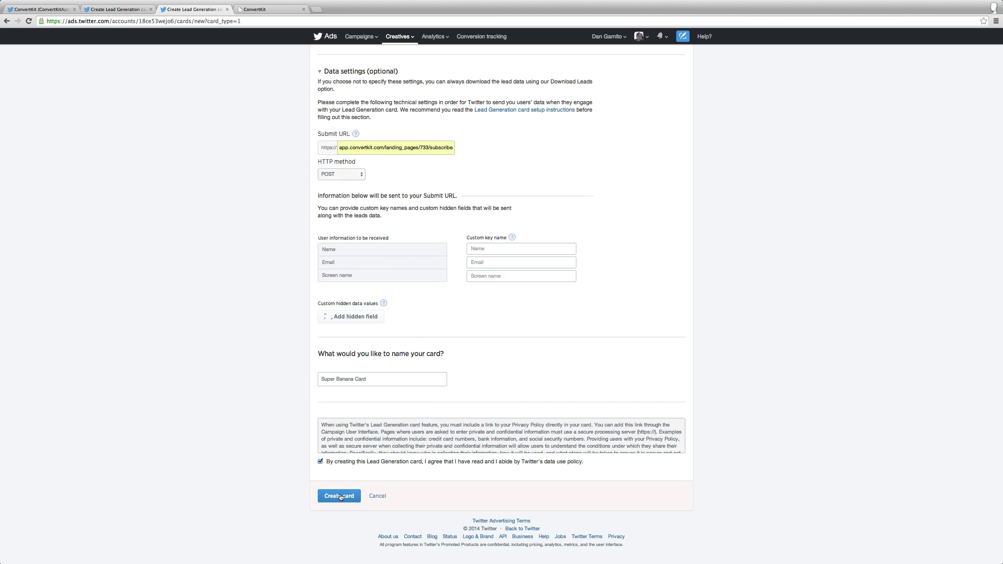
left_click(340, 497)
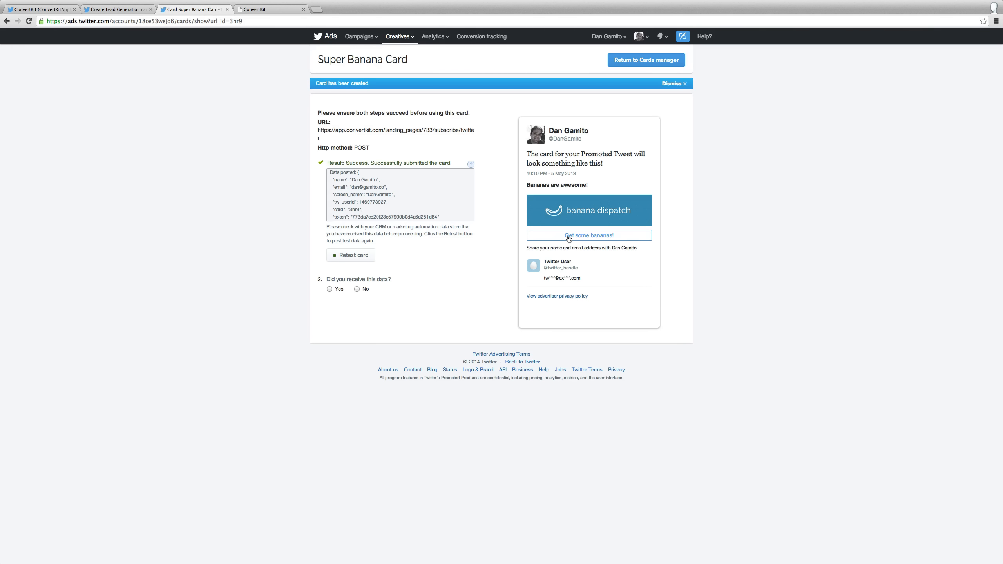
left_click(681, 85)
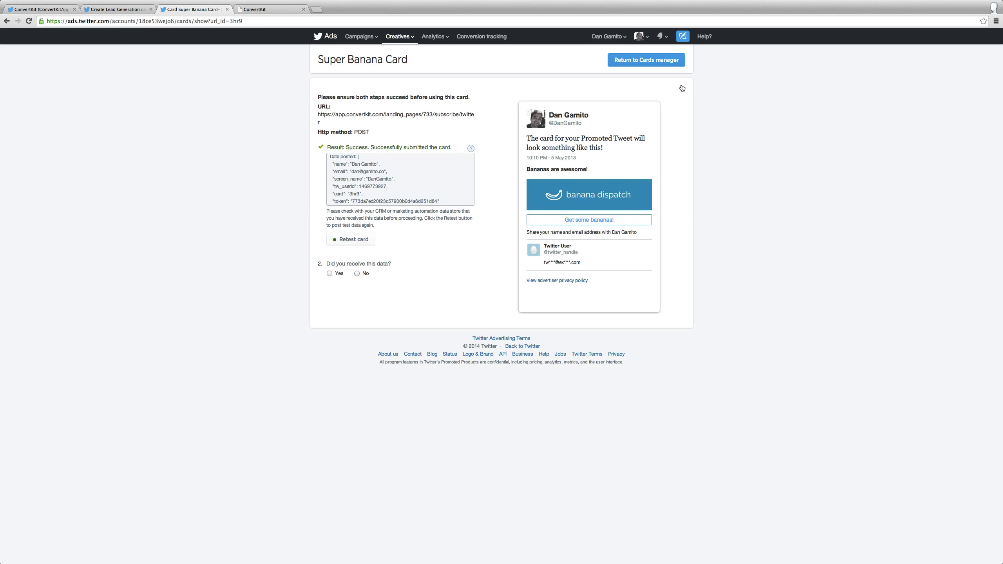
Open the list of cards and start a new tweet containing the Super Banana Card.
left_click(396, 38)
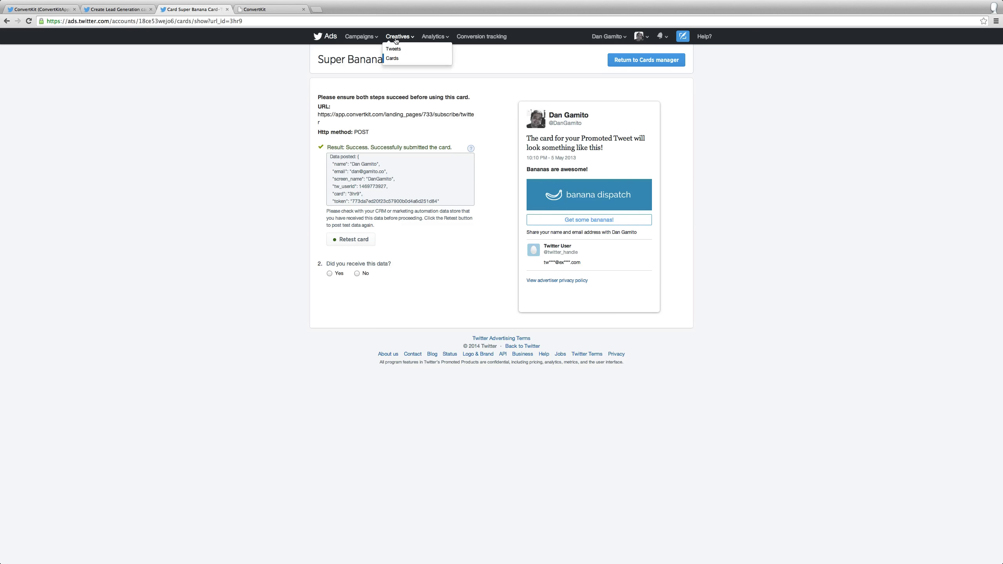
left_click(398, 58)
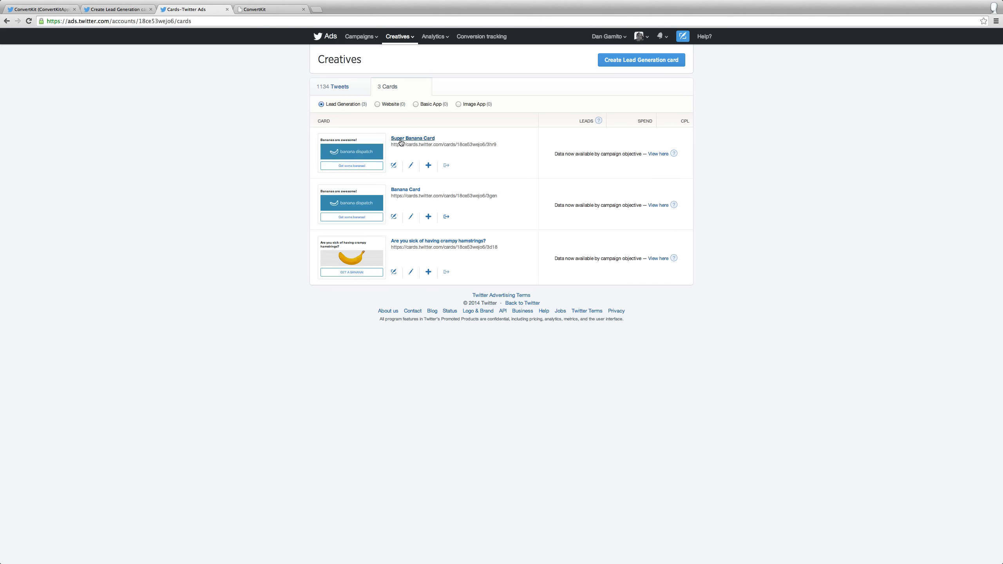
left_click(393, 167)
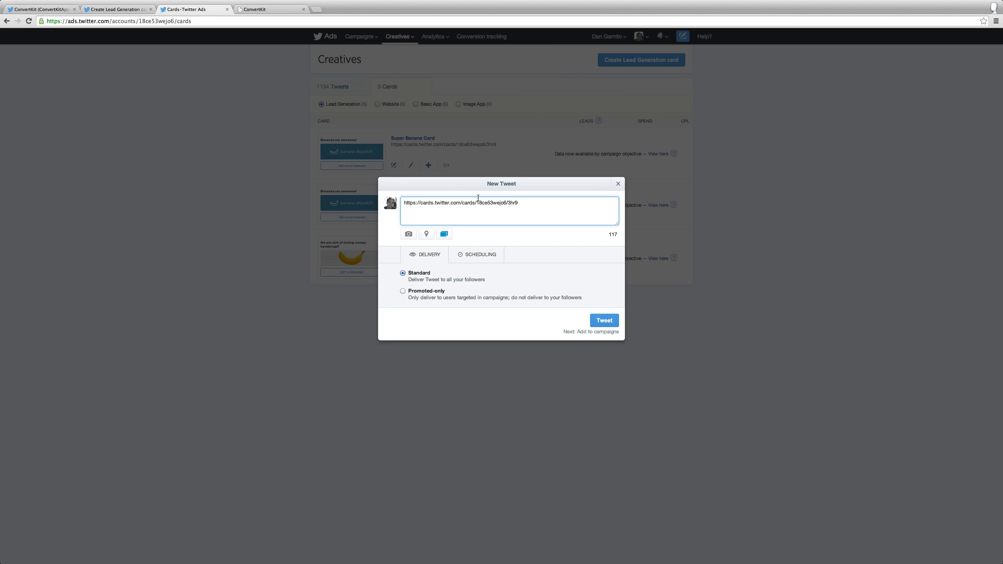
Write "Testing the banana card" in front of the card link in the new tweet.
type("Test")
type("ing the bana")
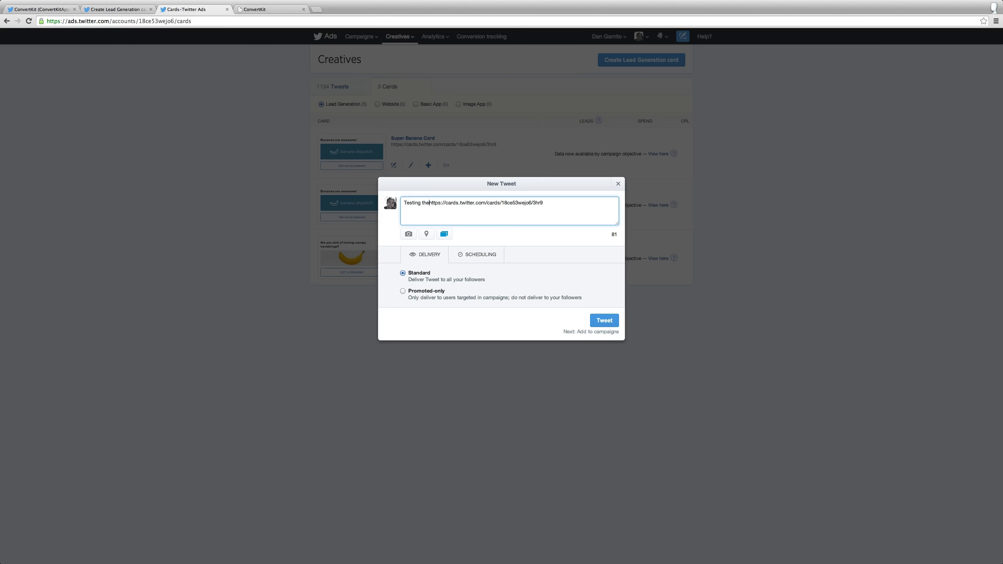
type("n")
key("BackSpace")
key("BackSpace")
key("BackSpace")
type("banan")
key("BackSpace")
type("a card")
Check which card is attached, publish the tweet with standard delivery, and open the Twitter home timeline to view it.
left_click(445, 235)
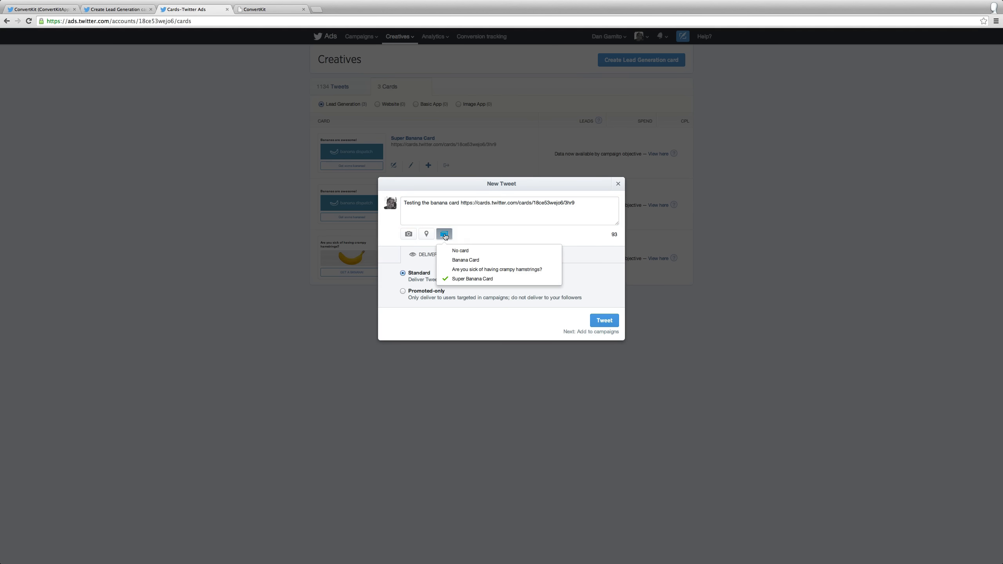
left_click(499, 236)
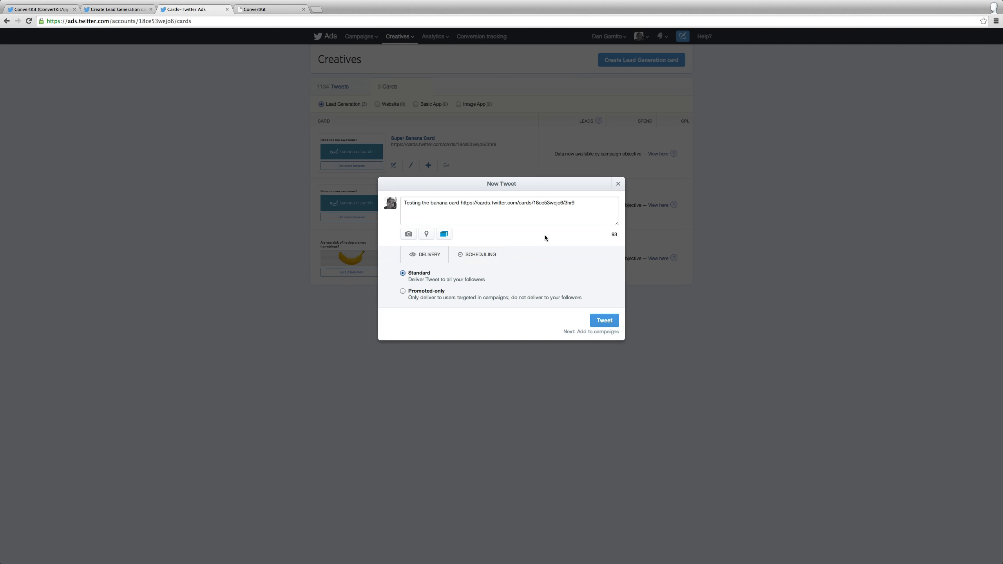
left_click(603, 324)
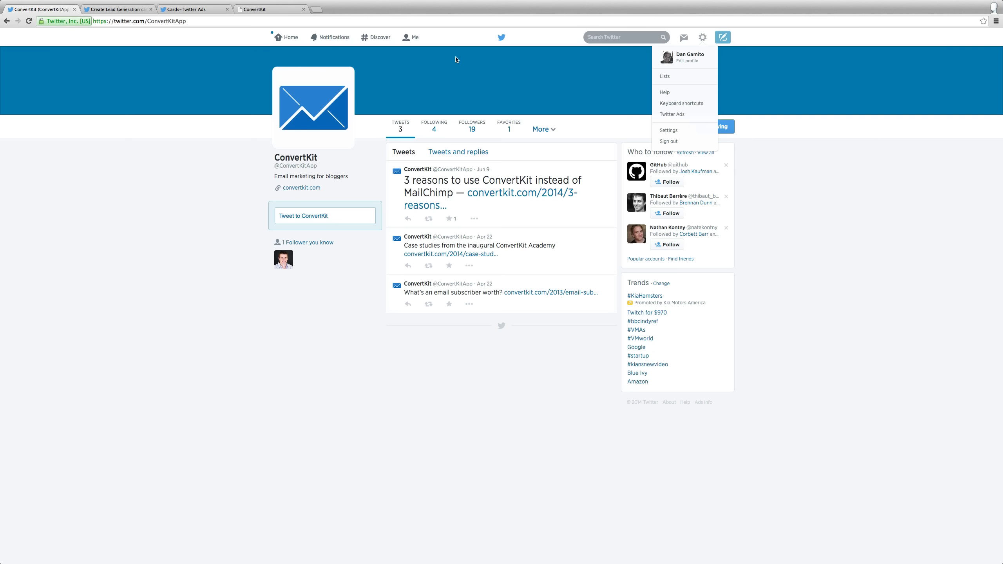
left_click(285, 41)
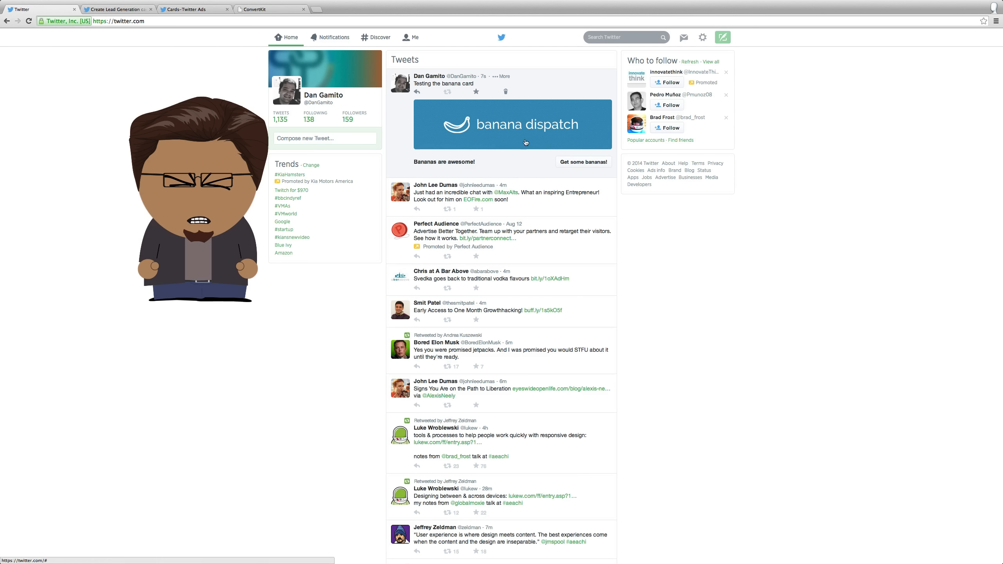
Sign up through the "Get some bananas!" offer in the published tweet's card and highlight the post-submit message.
left_click(590, 163)
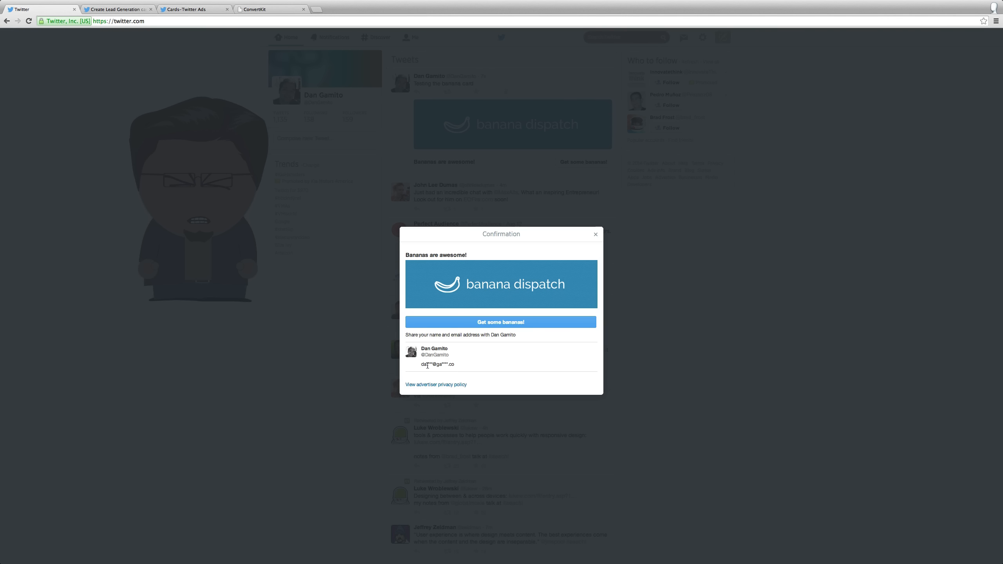
left_click(500, 322)
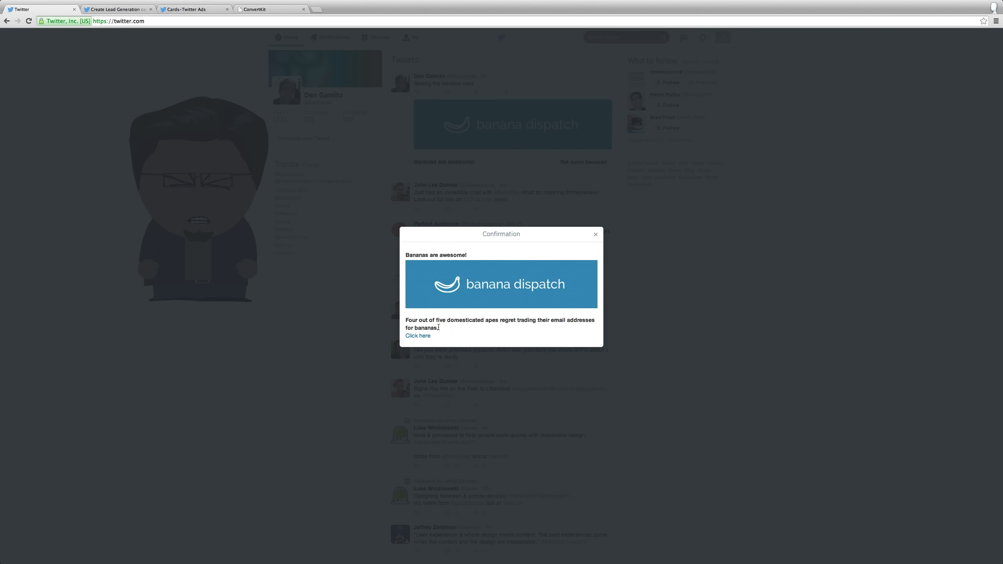
left_click_drag(438, 327, 405, 322)
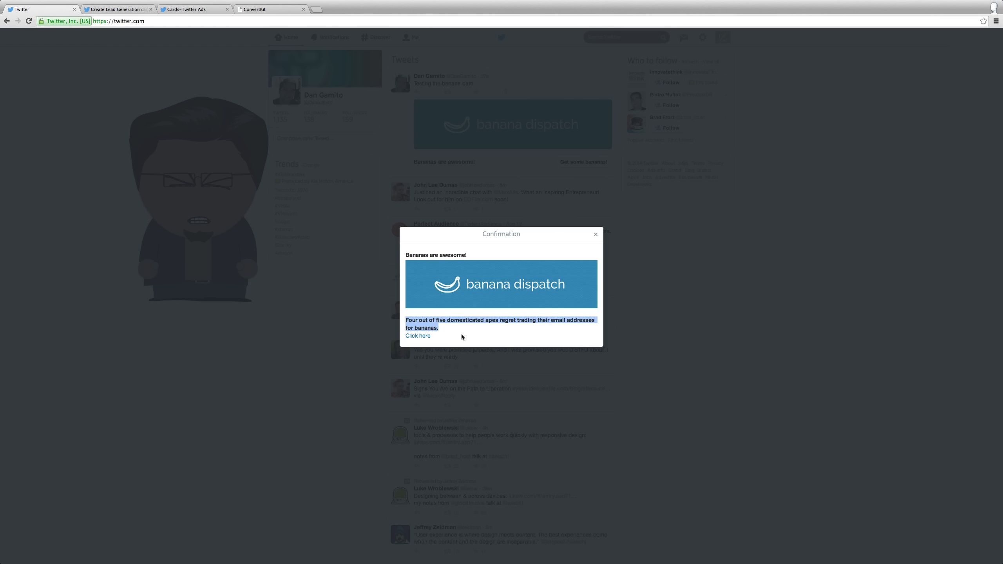
Check the destination page of the confirmation's "Click here" link, and close both that page and the confirmation dialog.
left_click(423, 335)
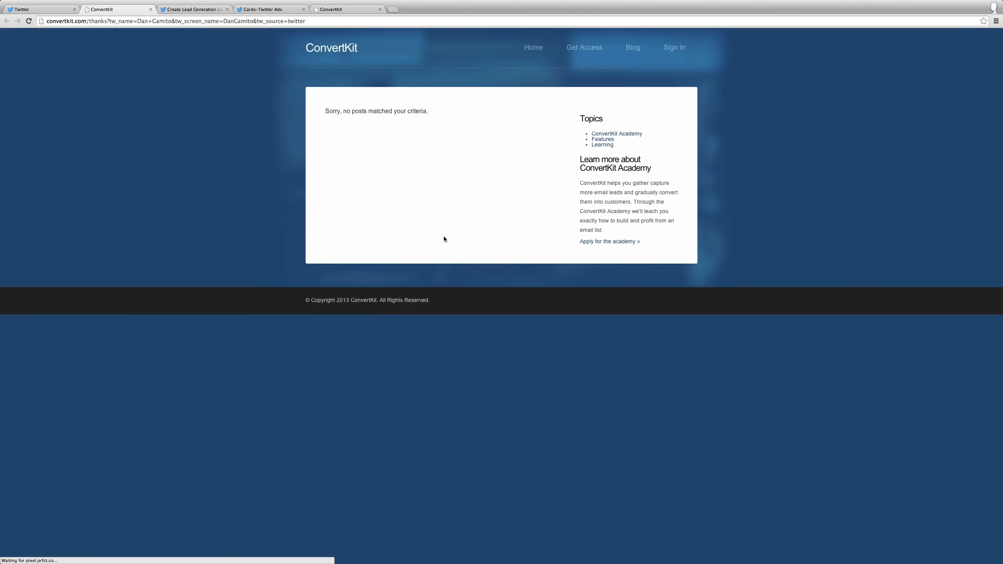
left_click(150, 9)
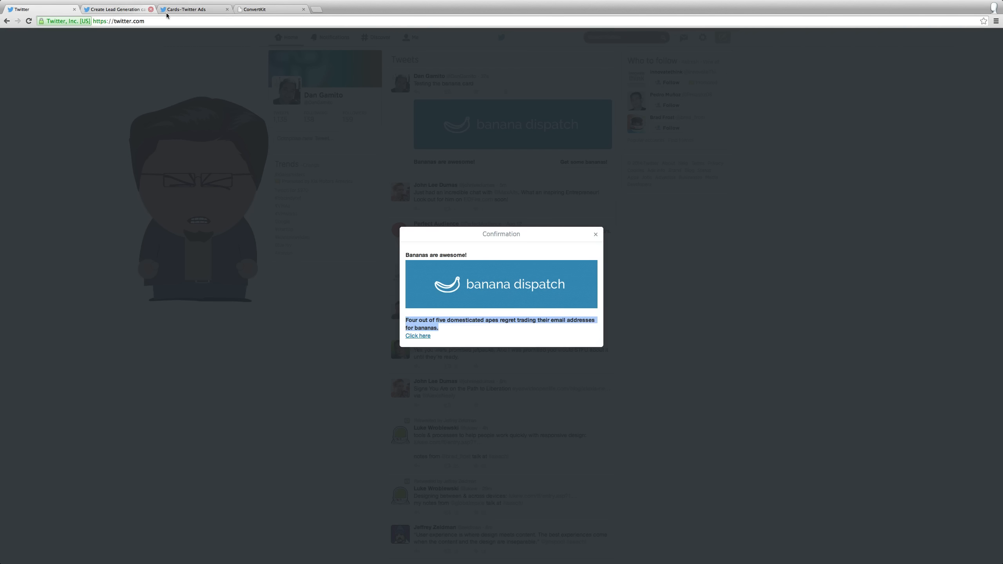
left_click(596, 235)
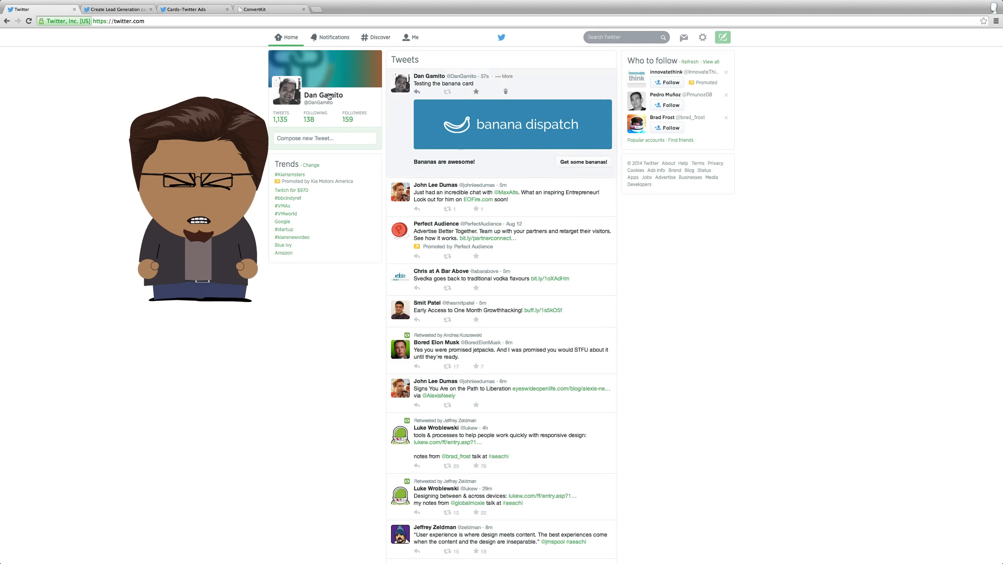